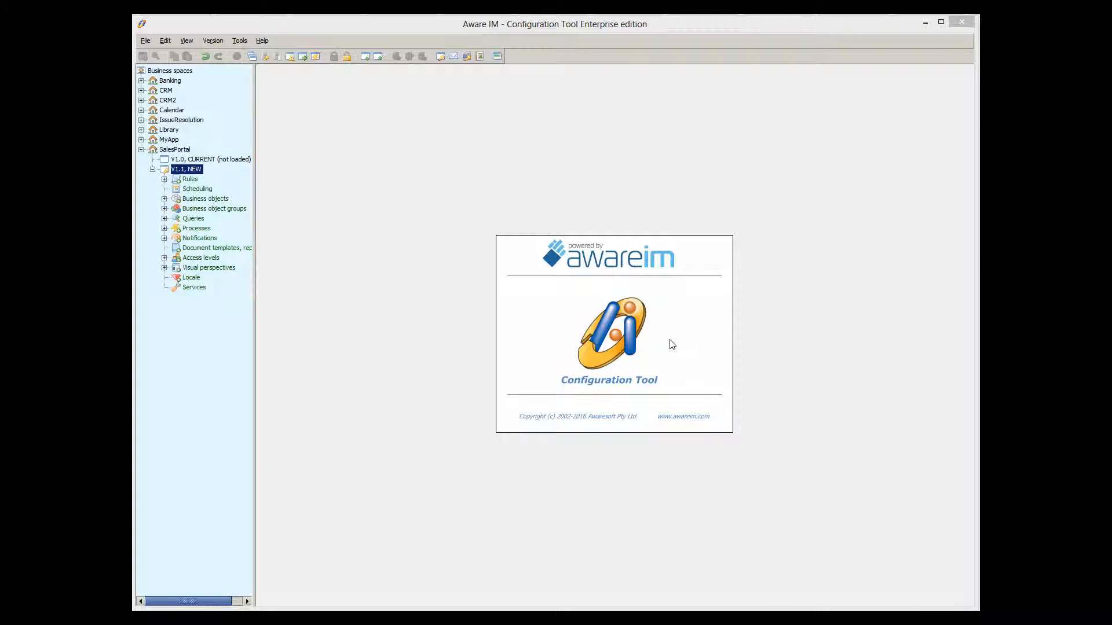
Open the ProductOrder business object of SalesPortal V1.1 and inspect the definition of its LineItems attribute without changing it
{"action": "left_click", "coordinate": [163, 198]}
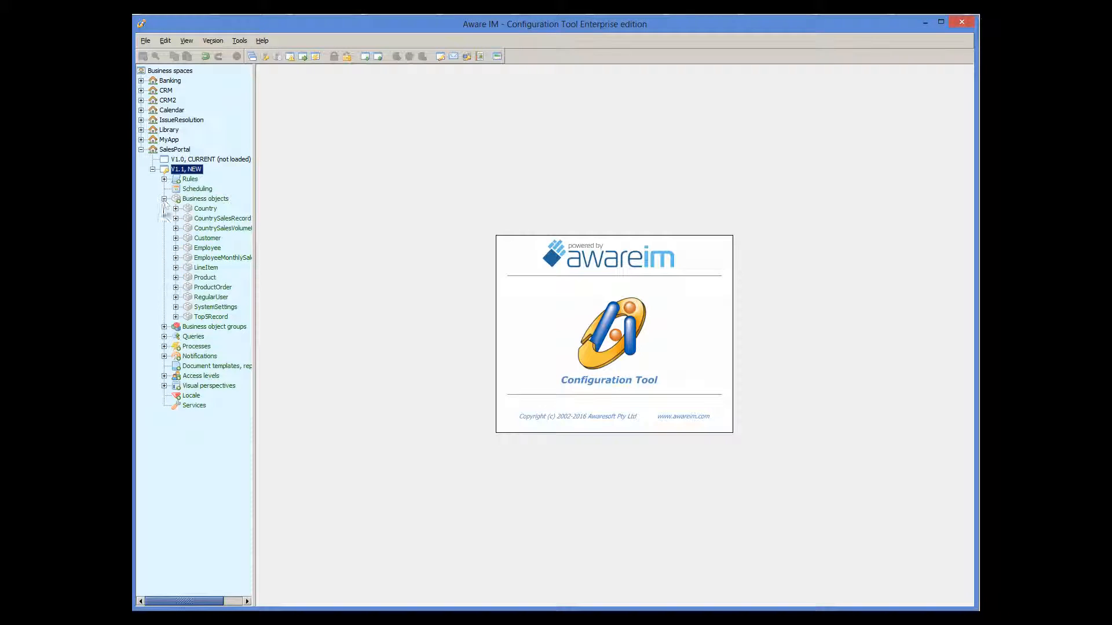
{"action": "double_click", "coordinate": [203, 289]}
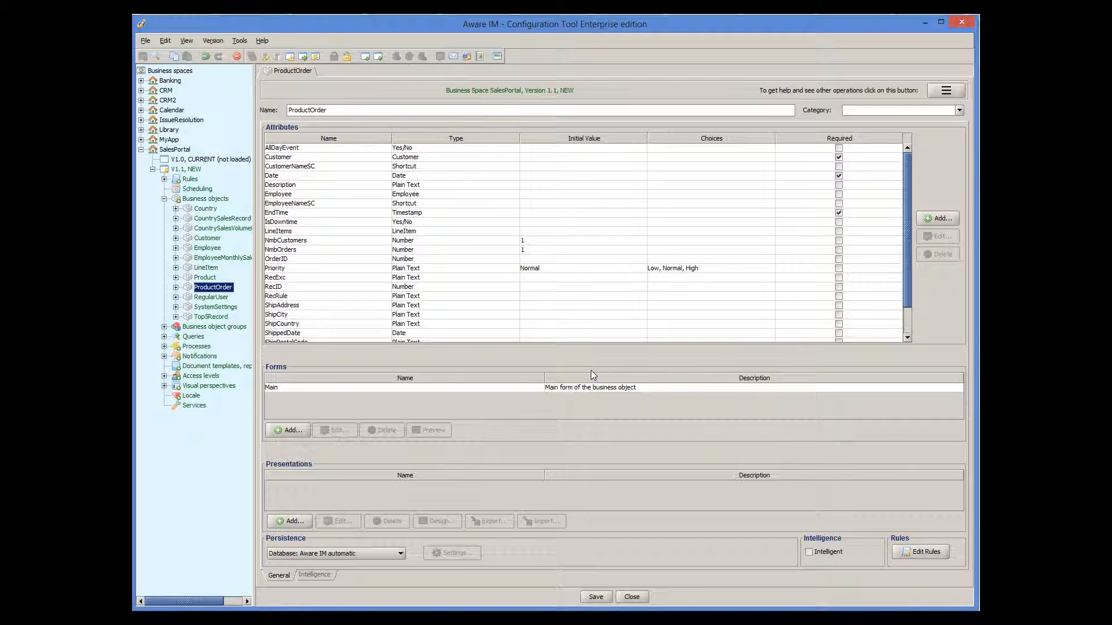
{"action": "double_click", "coordinate": [389, 233]}
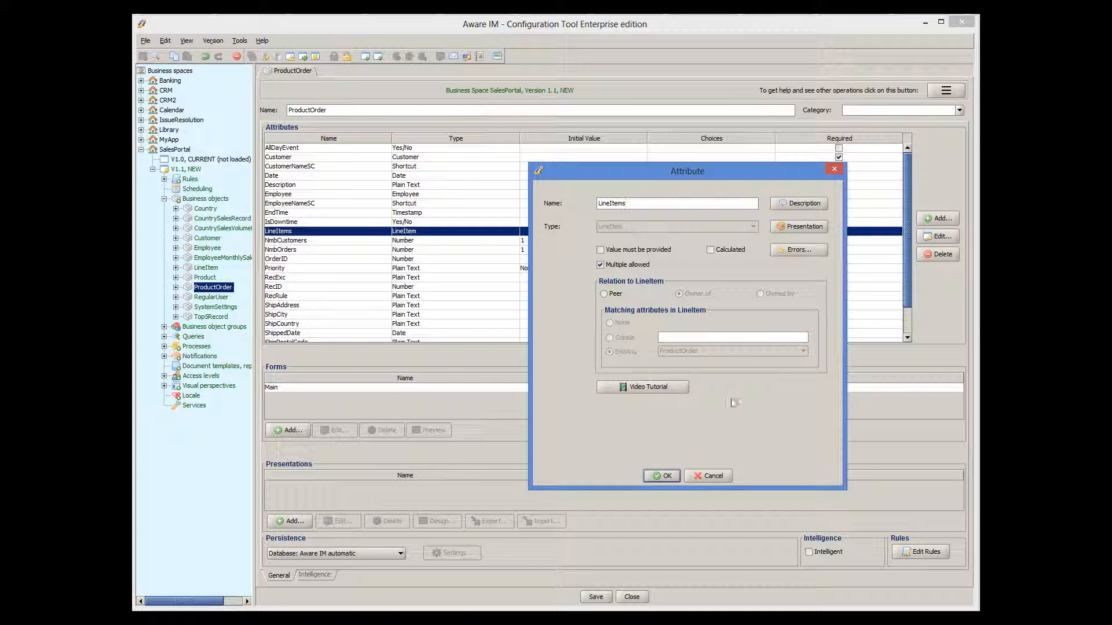
{"action": "left_click", "coordinate": [717, 473]}
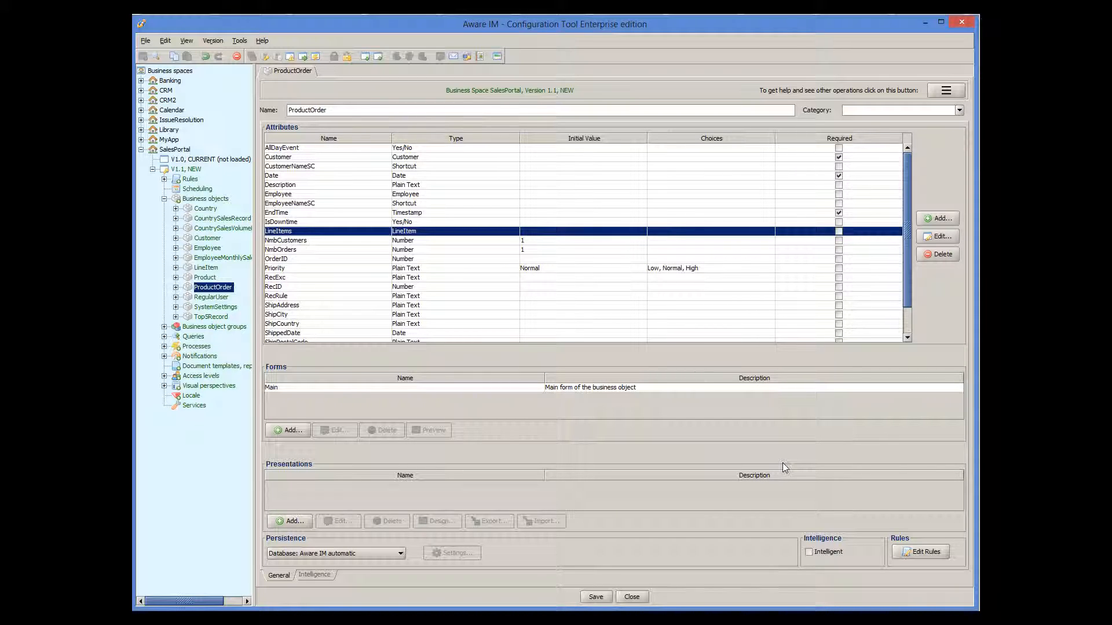
Open the LineItem business object and inspect how its Product attribute relates to the Product object
{"action": "left_click", "coordinate": [203, 269]}
{"action": "double_click", "coordinate": [201, 269]}
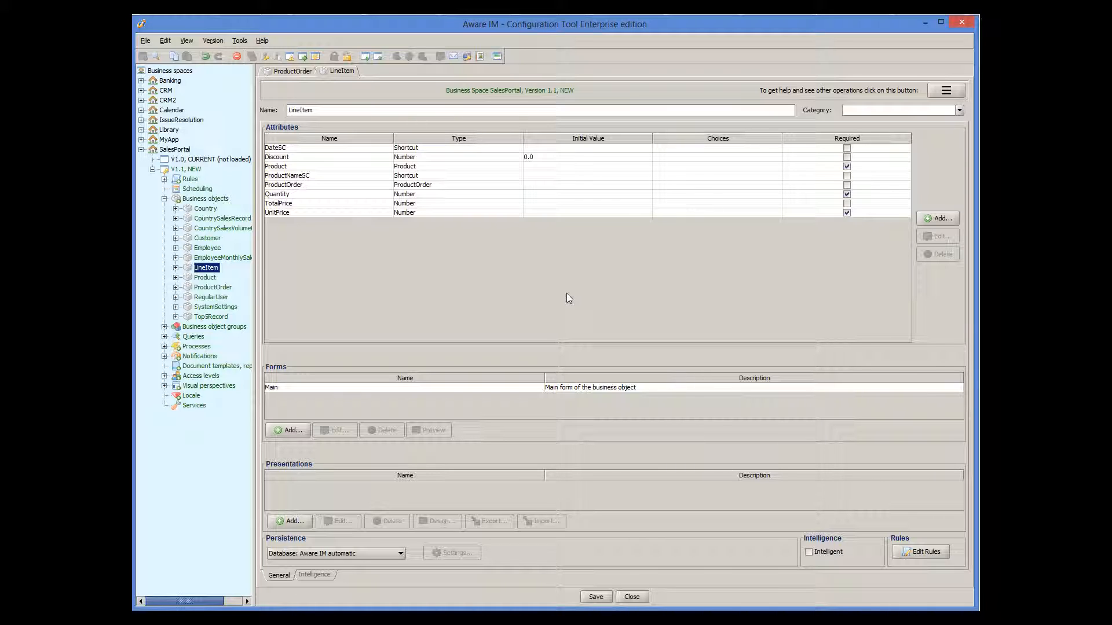
{"action": "double_click", "coordinate": [360, 168]}
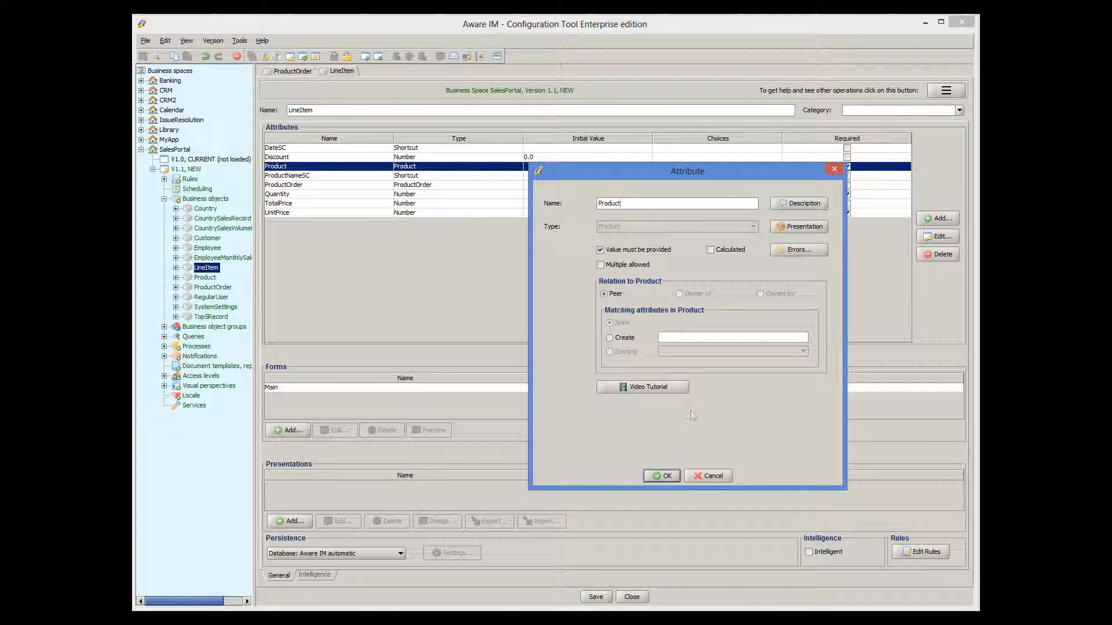
{"action": "left_click", "coordinate": [716, 475]}
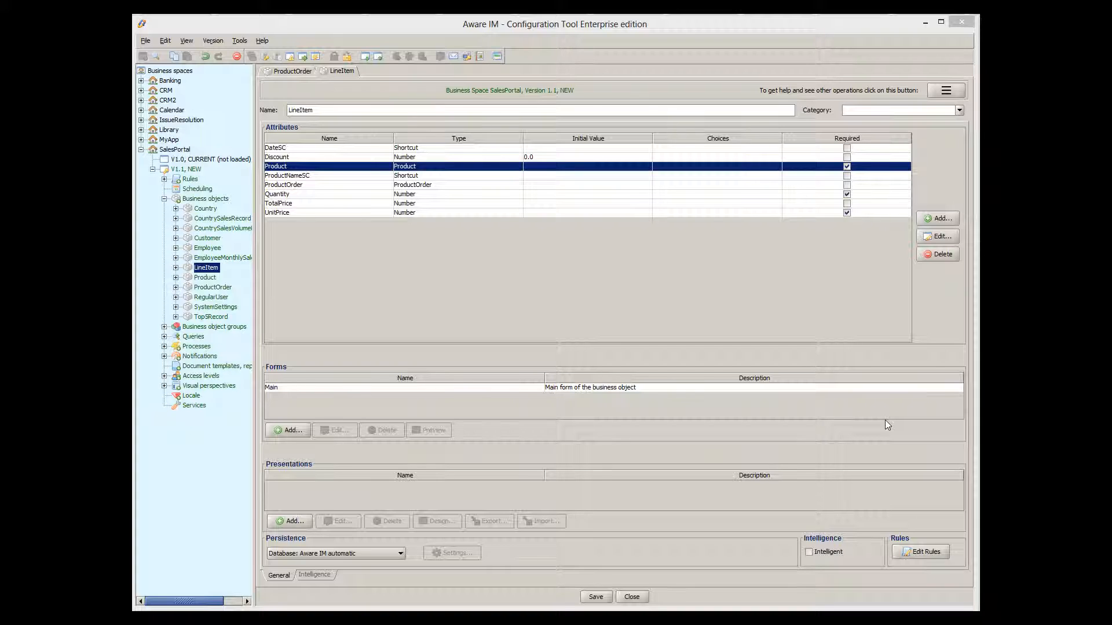
Open the "ProductOrder - all" query and review the row expansion settings of its displayed results, leaving them unchanged
{"action": "left_click", "coordinate": [164, 336]}
{"action": "double_click", "coordinate": [218, 427]}
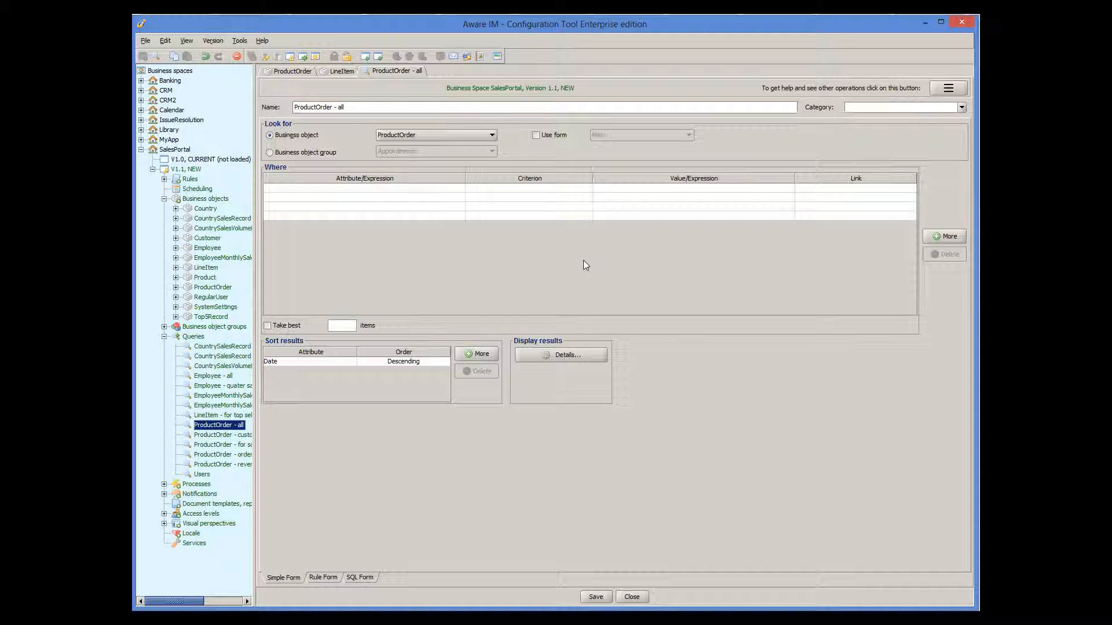
{"action": "left_click", "coordinate": [566, 357]}
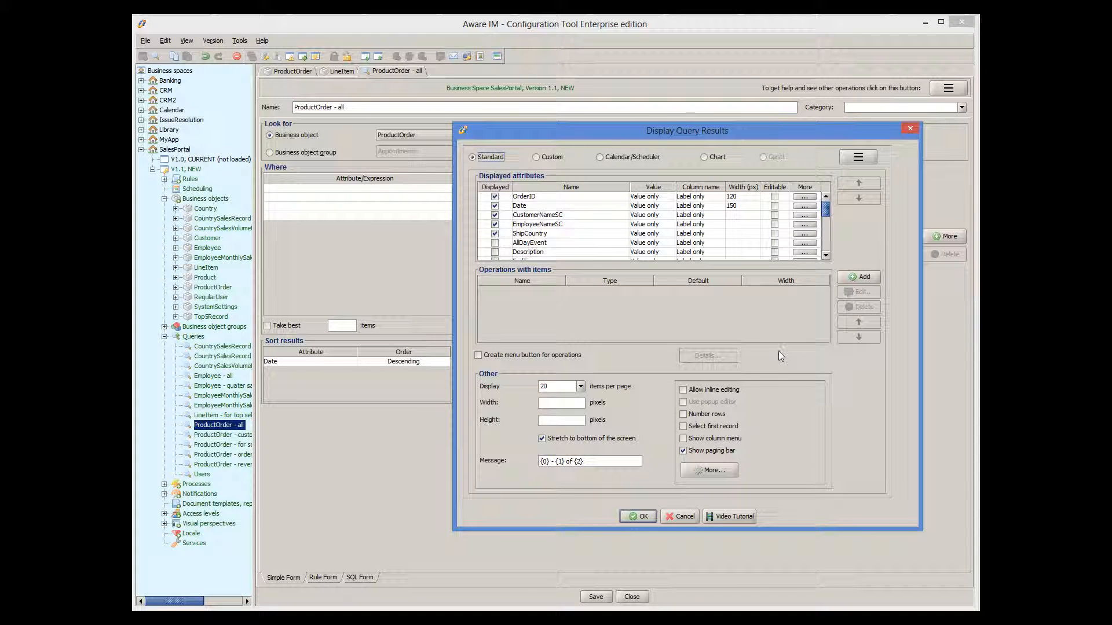
{"action": "left_click", "coordinate": [871, 159]}
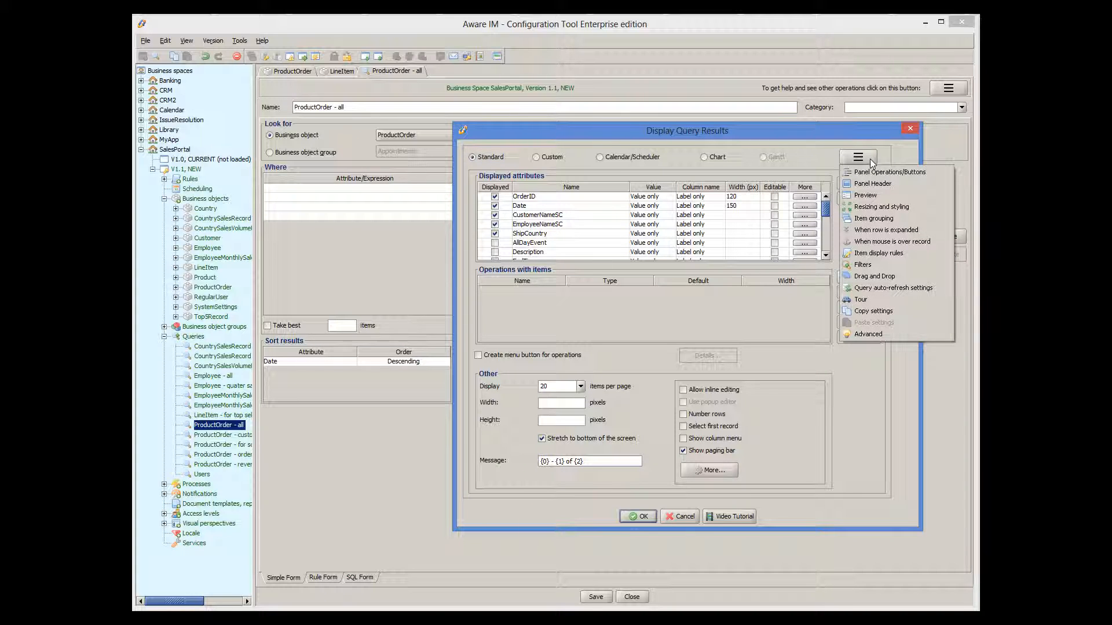
{"action": "left_click", "coordinate": [876, 230]}
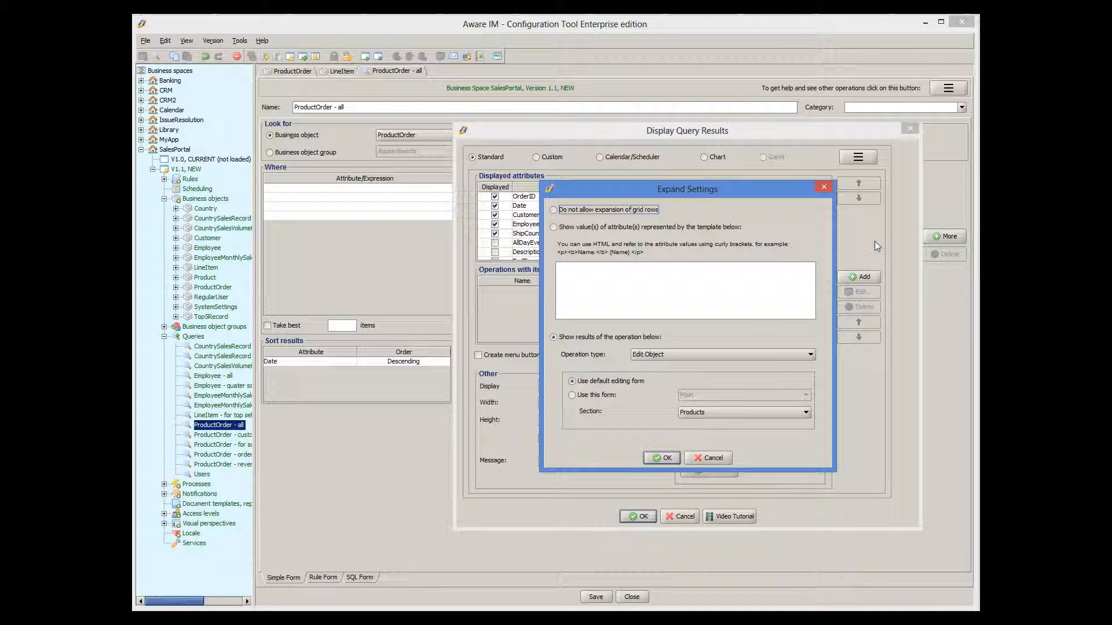
{"action": "left_click", "coordinate": [709, 459]}
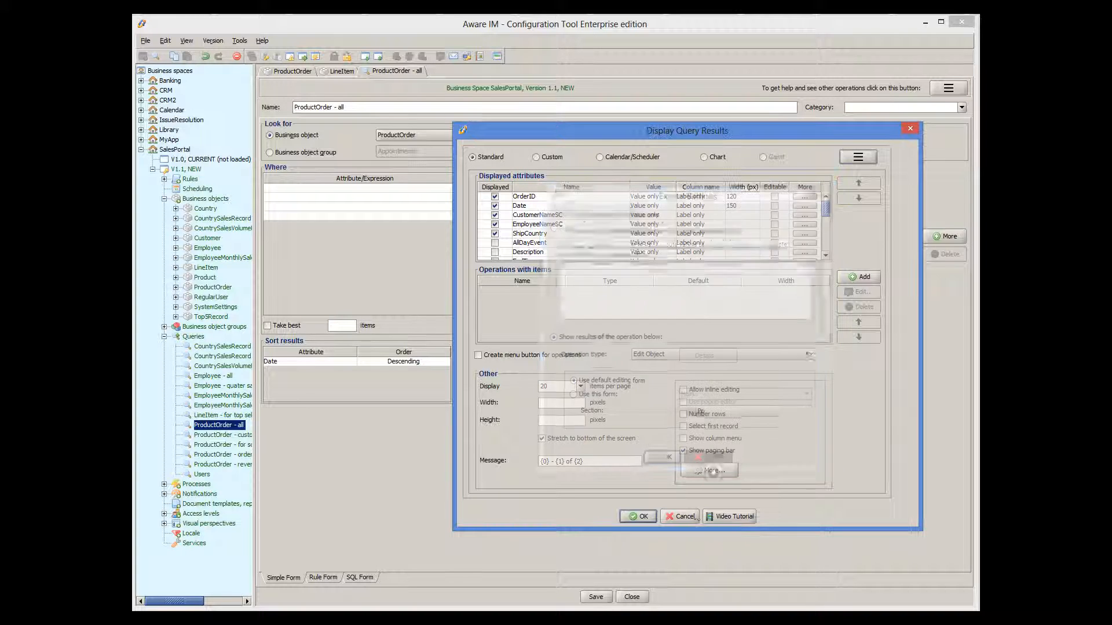
{"action": "left_click", "coordinate": [685, 518]}
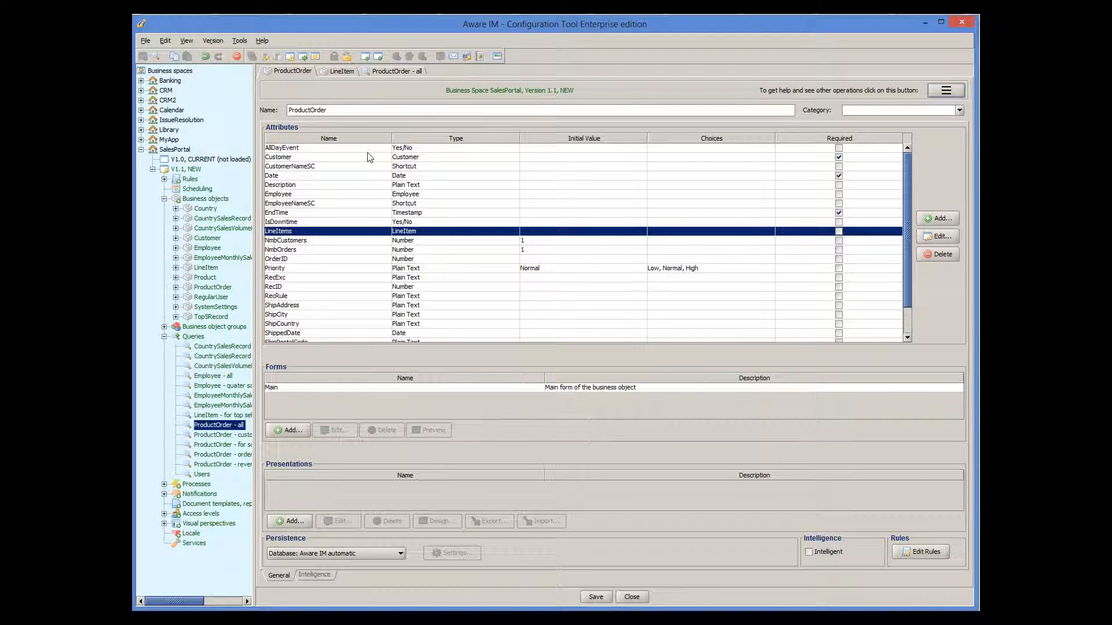
Review the row expansion settings of the LineItems table in the Products section of ProductOrder's Main form, leaving everything unchanged
{"action": "left_click", "coordinate": [462, 390]}
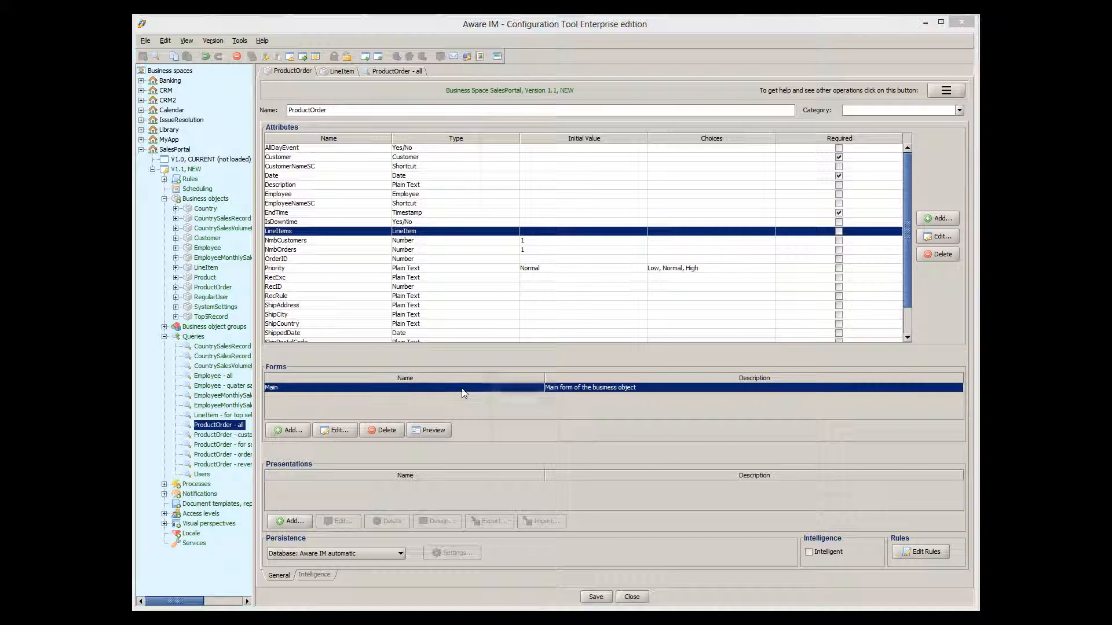
{"action": "double_click", "coordinate": [462, 391]}
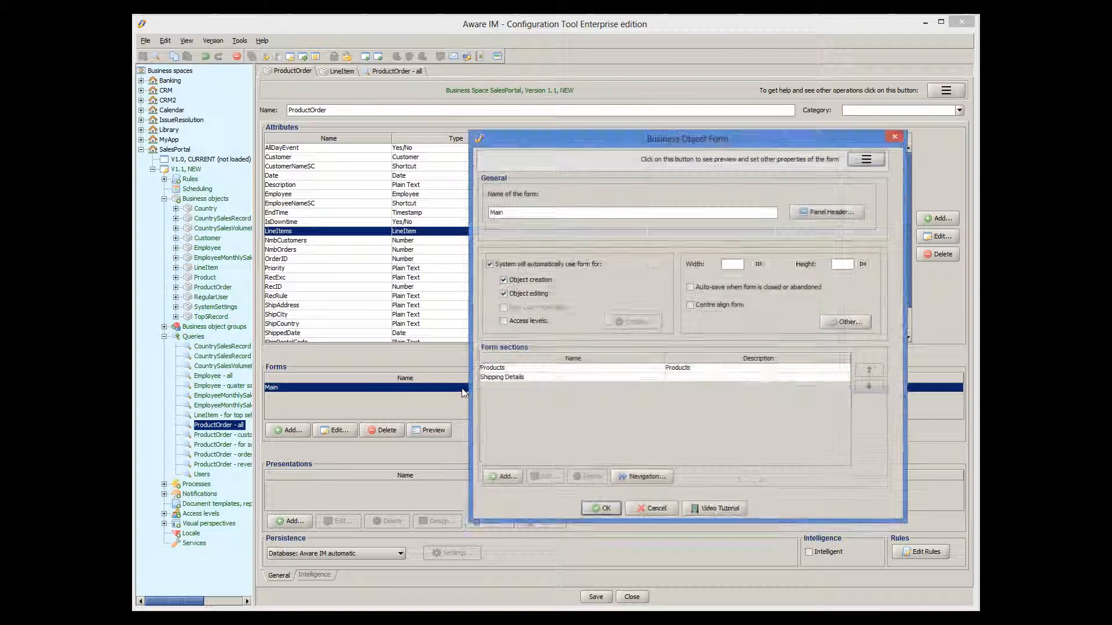
{"action": "double_click", "coordinate": [494, 370]}
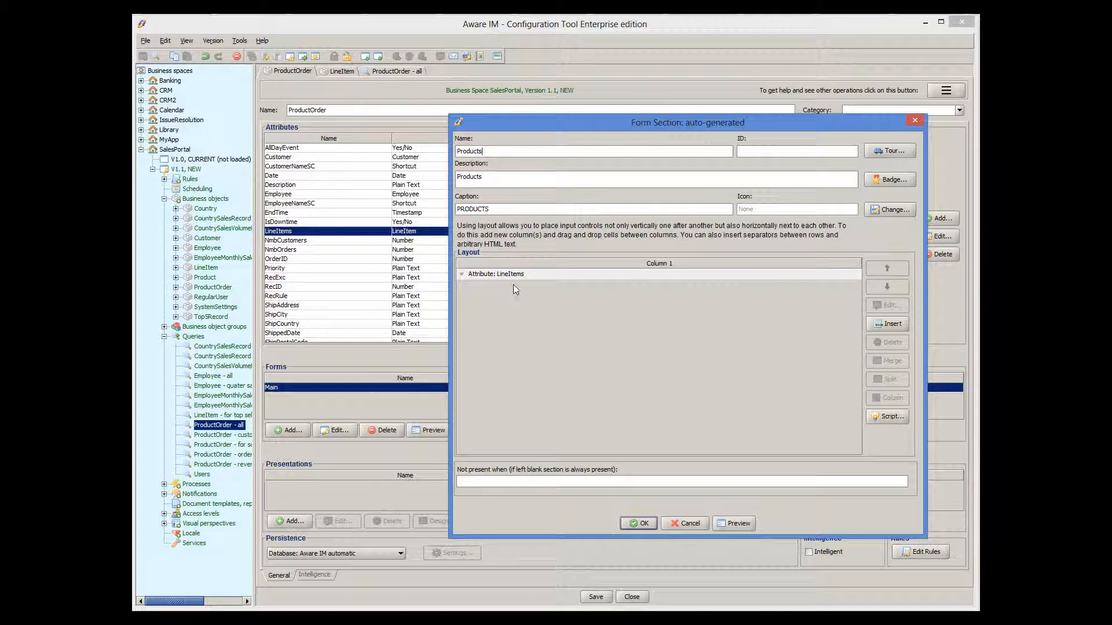
{"action": "double_click", "coordinate": [515, 276]}
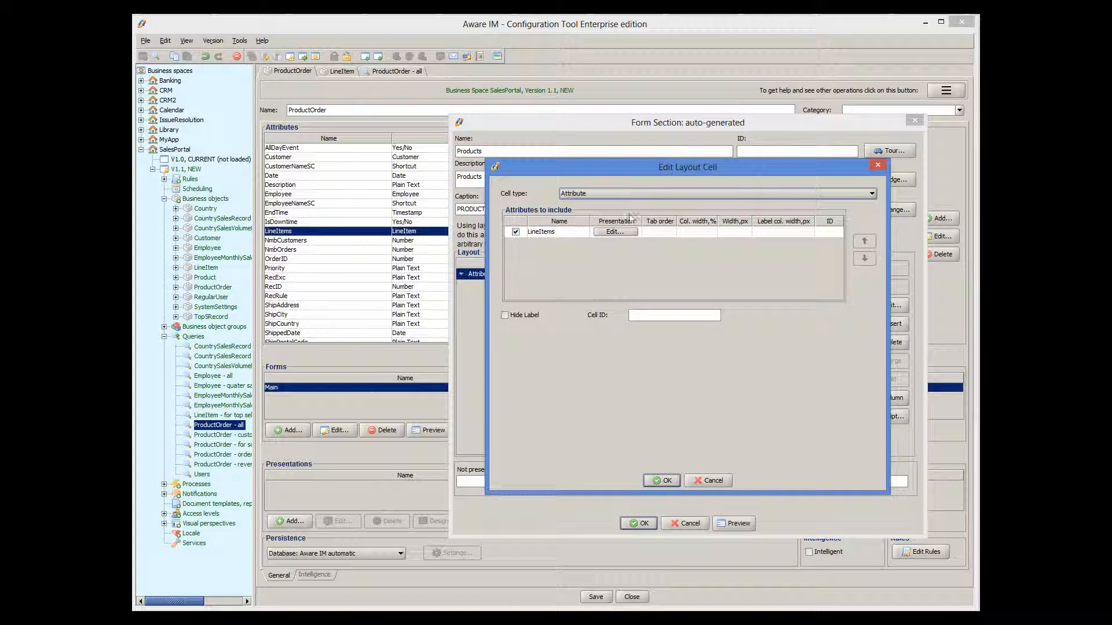
{"action": "left_click", "coordinate": [625, 233]}
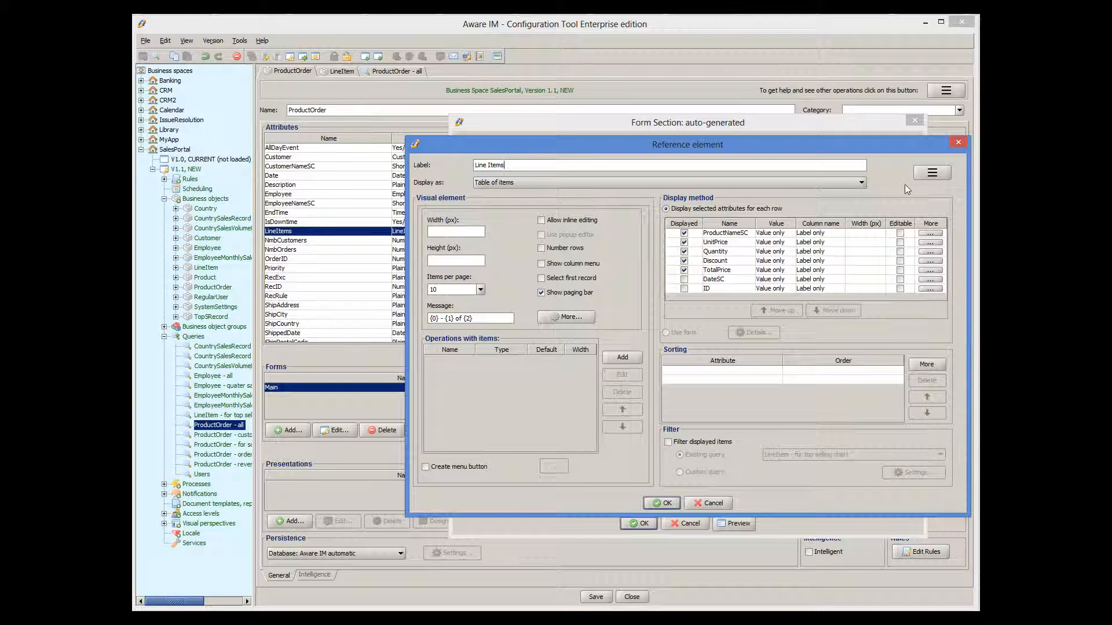
{"action": "left_click", "coordinate": [932, 174]}
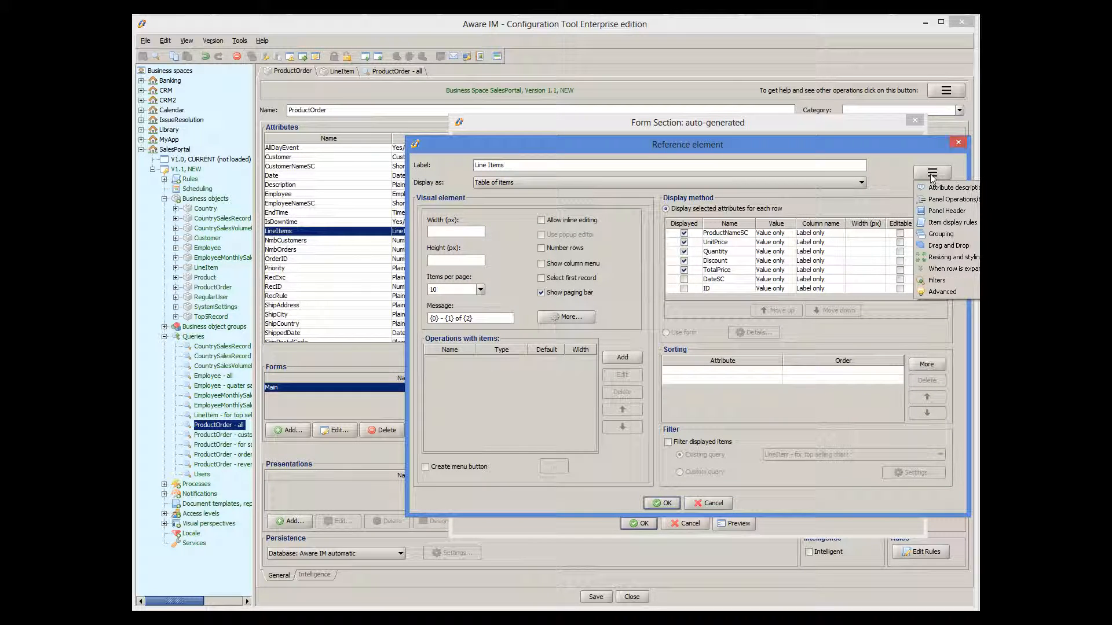
{"action": "left_click", "coordinate": [949, 271]}
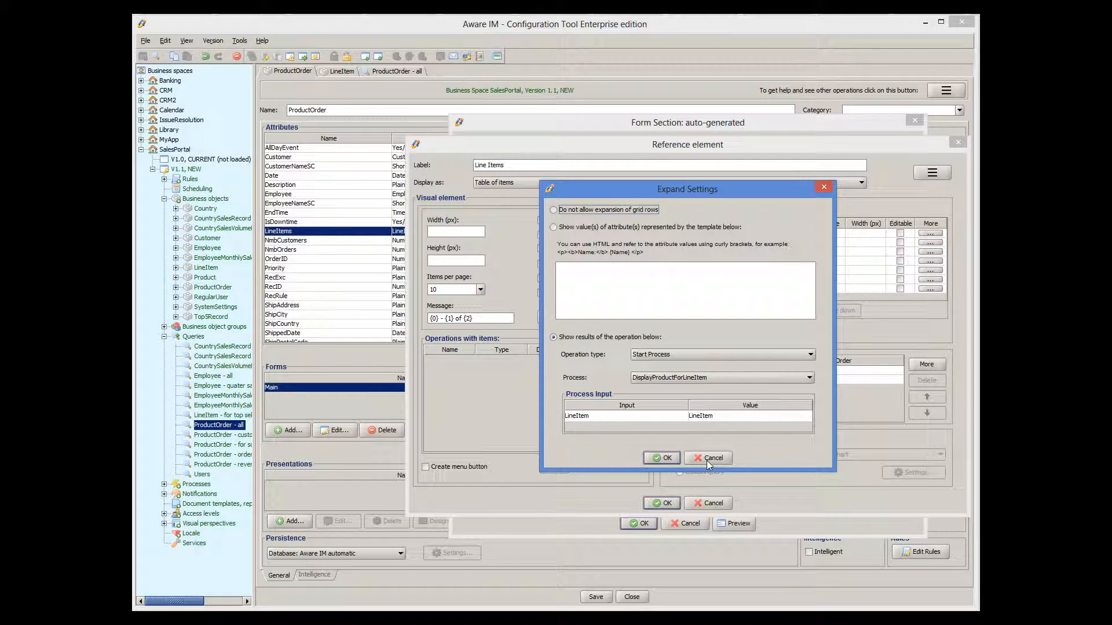
{"action": "left_click", "coordinate": [707, 458]}
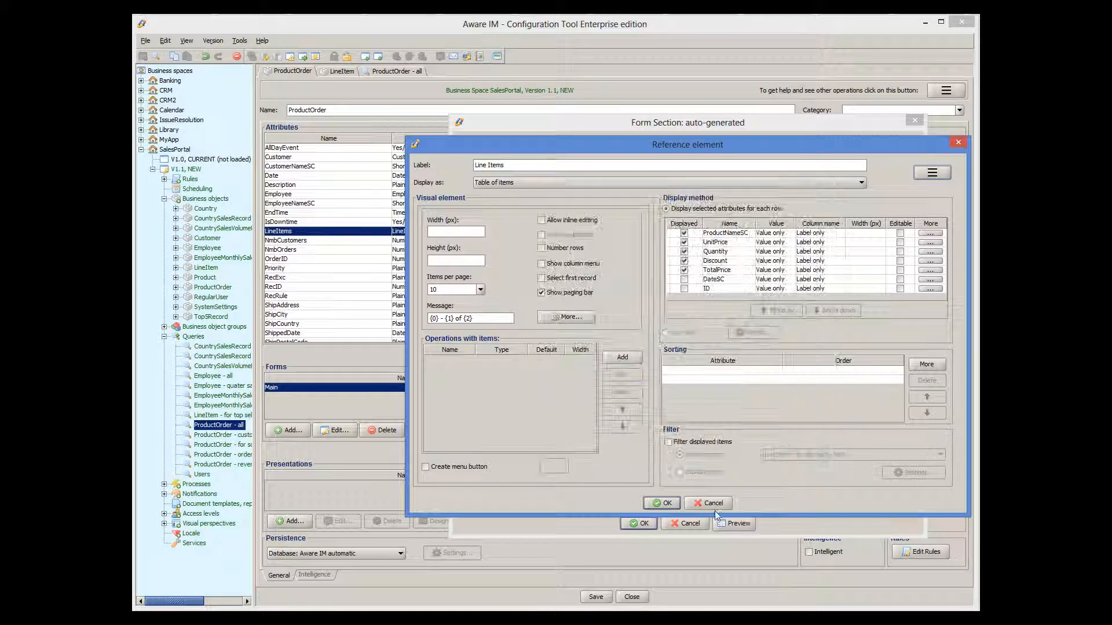
{"action": "left_click", "coordinate": [713, 503]}
{"action": "left_click", "coordinate": [704, 481]}
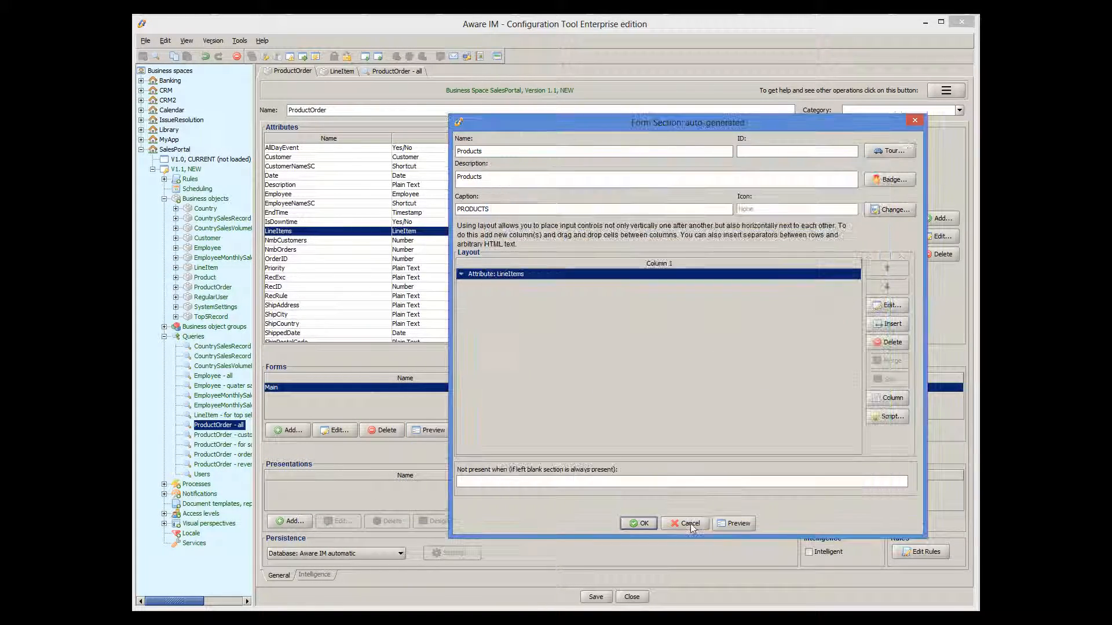
{"action": "left_click", "coordinate": [689, 524]}
{"action": "left_click", "coordinate": [661, 509]}
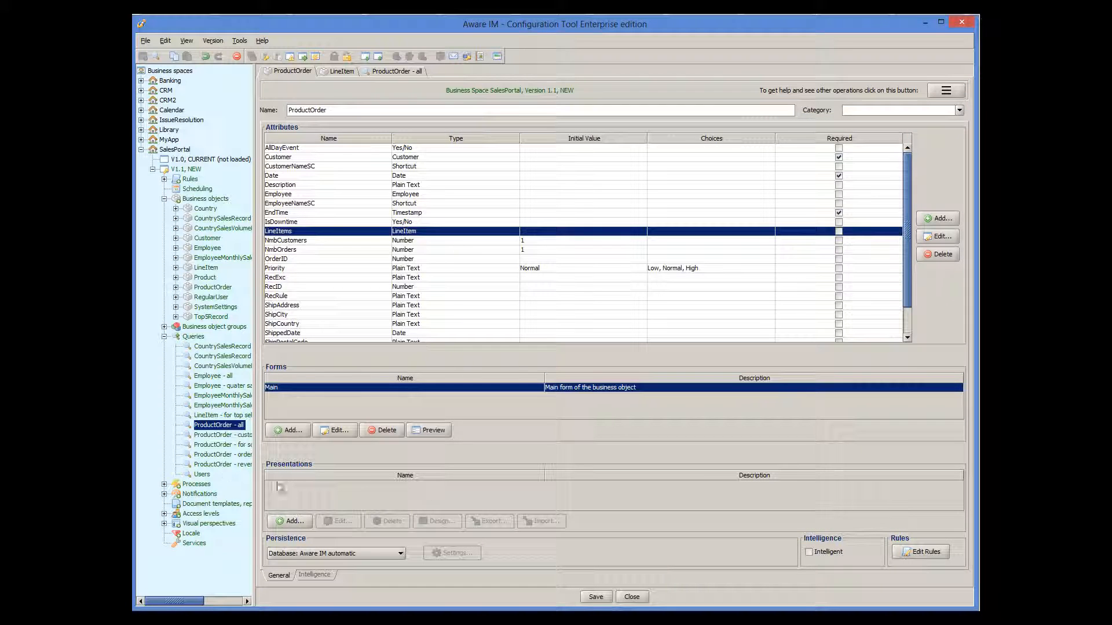
Open the DisplayProductForLineItem process from the Display category and view its textual rules
{"action": "left_click", "coordinate": [164, 485]}
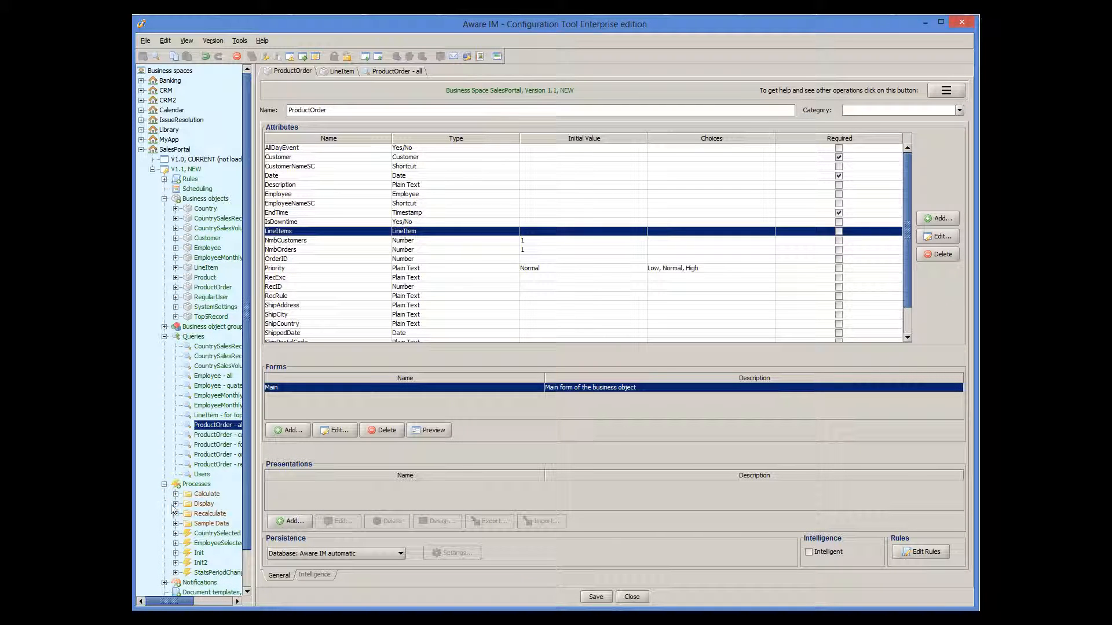
{"action": "left_click", "coordinate": [176, 505]}
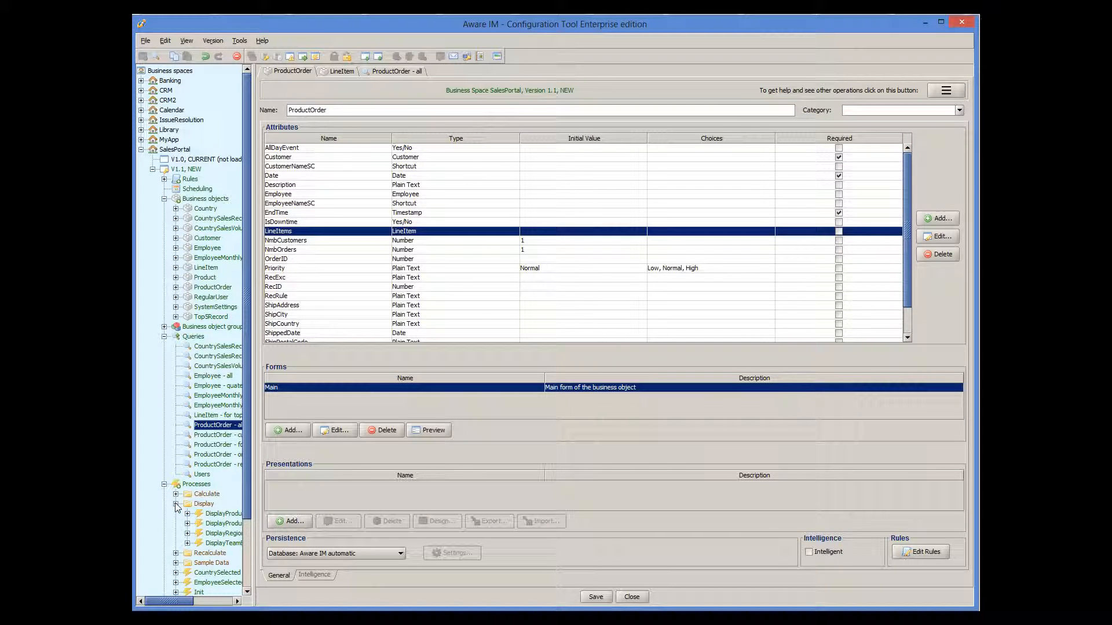
{"action": "double_click", "coordinate": [224, 516]}
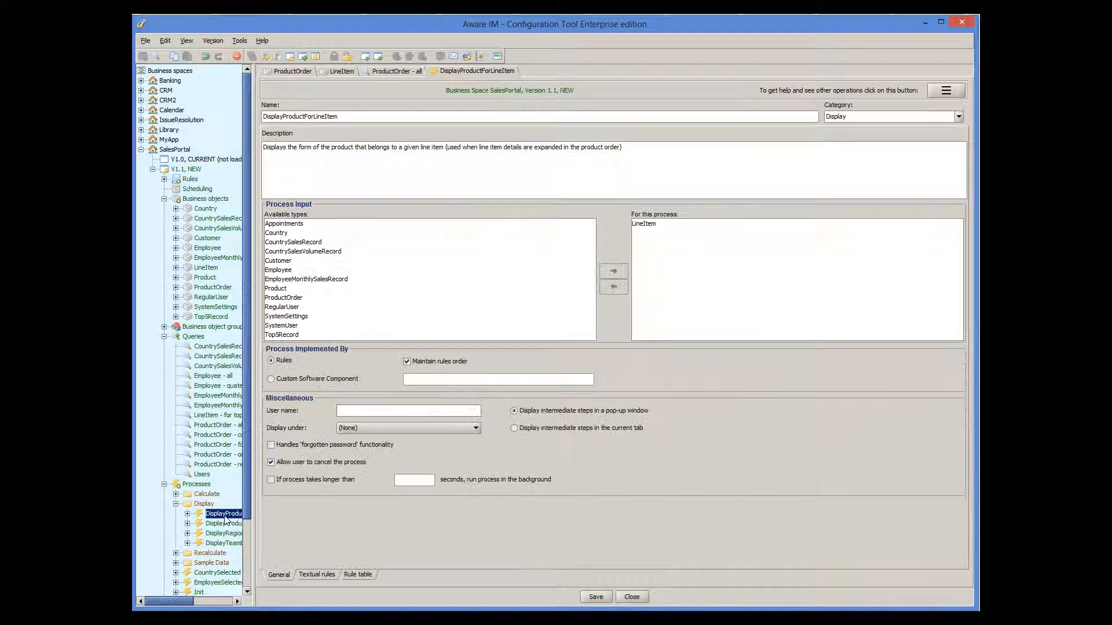
{"action": "left_click", "coordinate": [332, 574]}
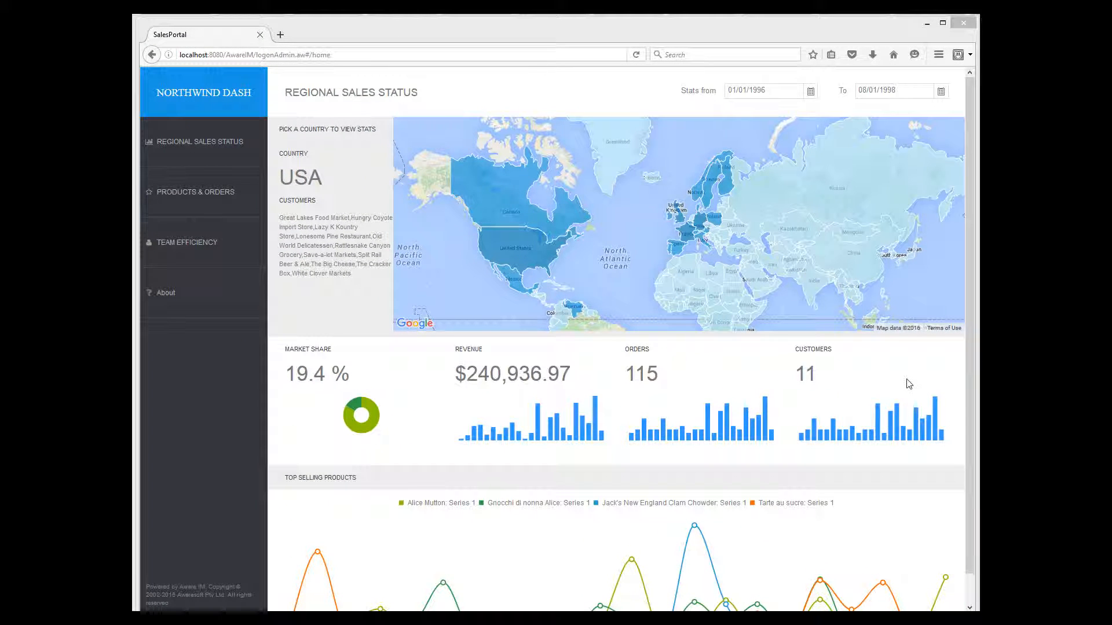
In the SalesPortal web application in the browser, view Products & Orders and expand the first order and its Chang line item
{"action": "left_click", "coordinate": [210, 198]}
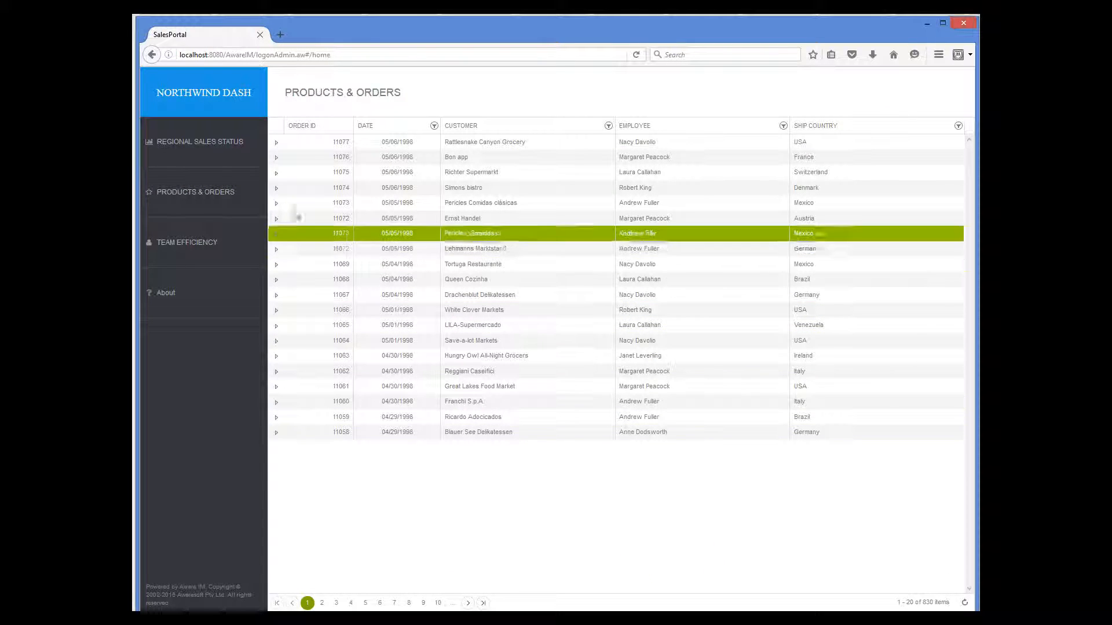
{"action": "left_click", "coordinate": [276, 142]}
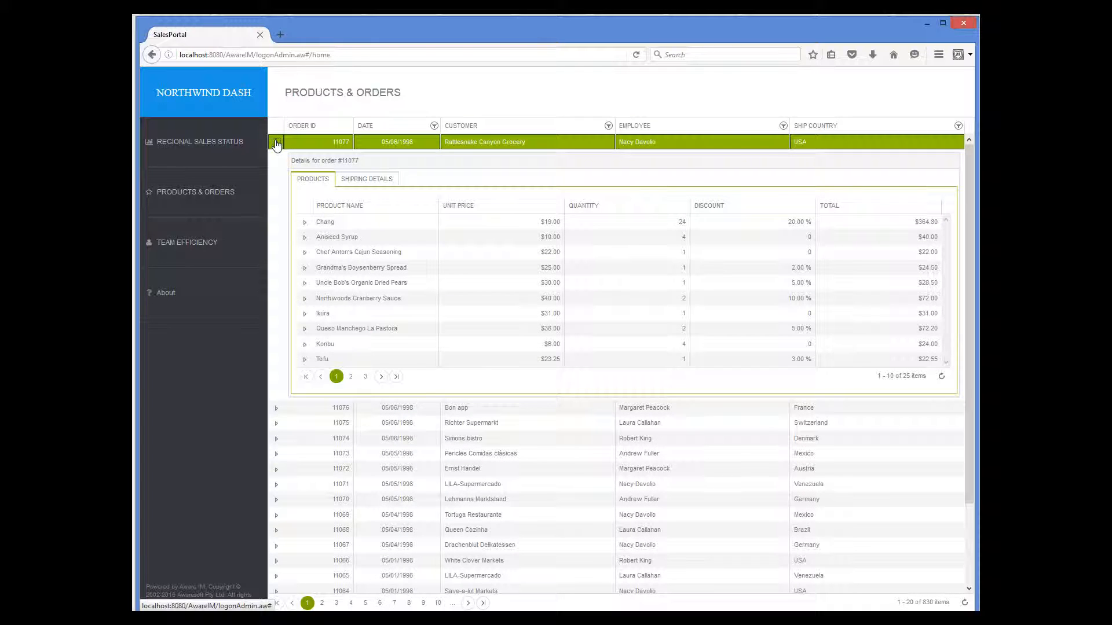
{"action": "left_click", "coordinate": [306, 226]}
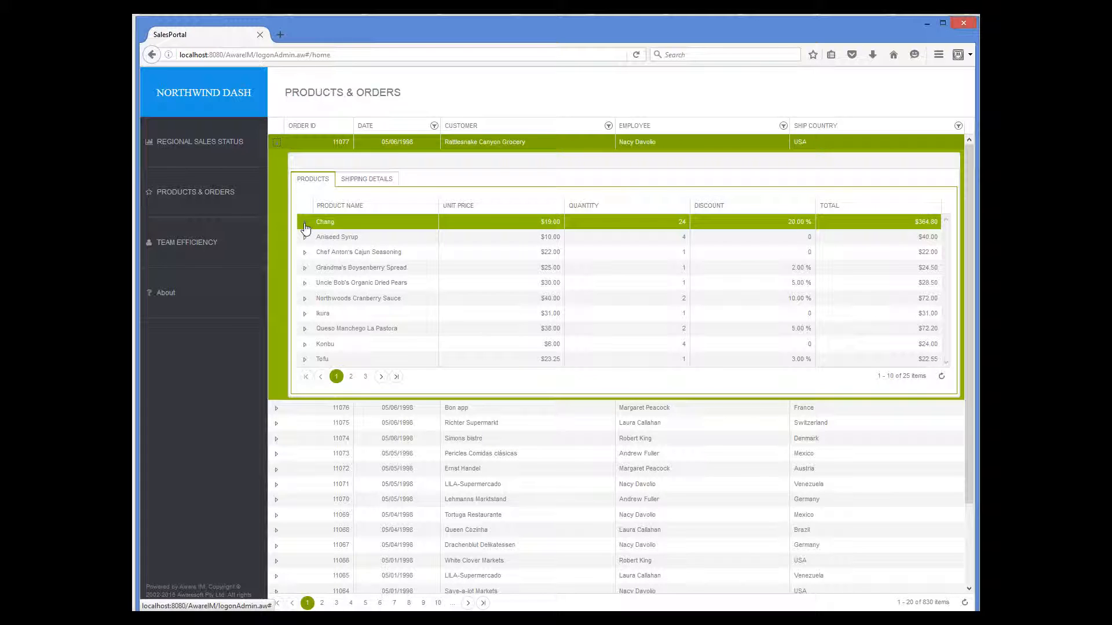
{"action": "left_click", "coordinate": [305, 226]}
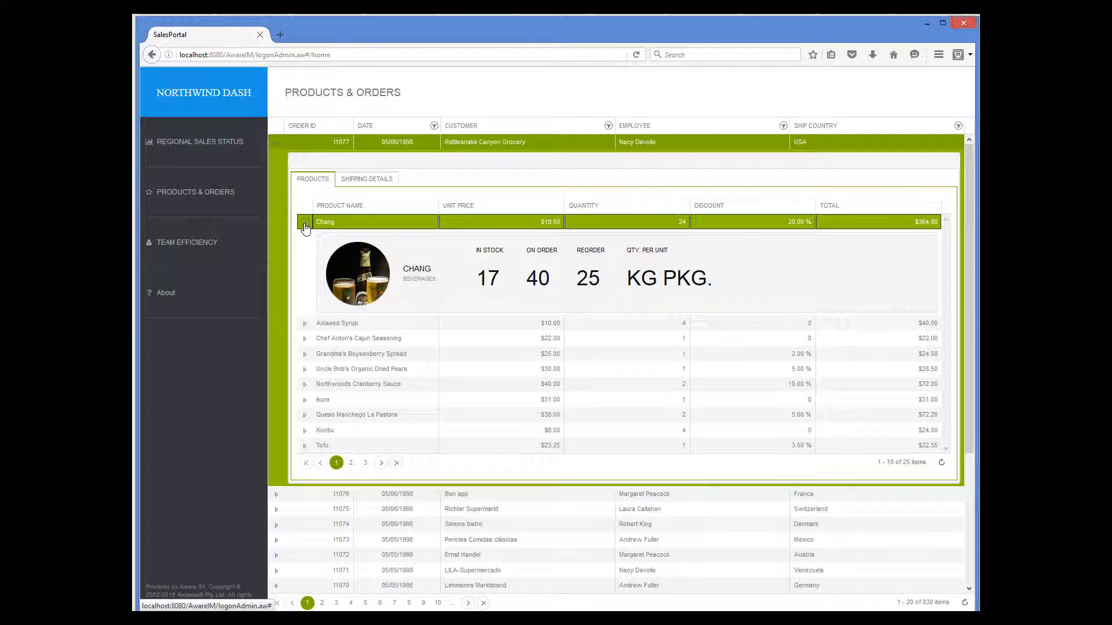
{"action": "left_click", "coordinate": [602, 354]}
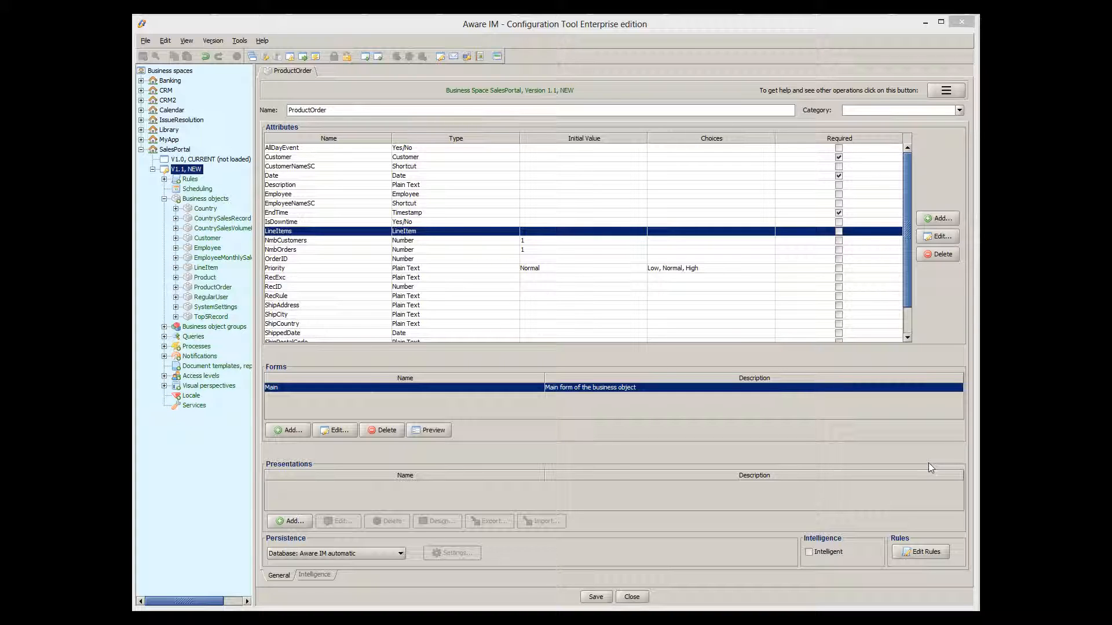
Add a new form named Tree to the ProductOrder business object
{"action": "left_click", "coordinate": [300, 431]}
{"action": "left_click", "coordinate": [497, 212]}
{"action": "type", "text": "Tree"}
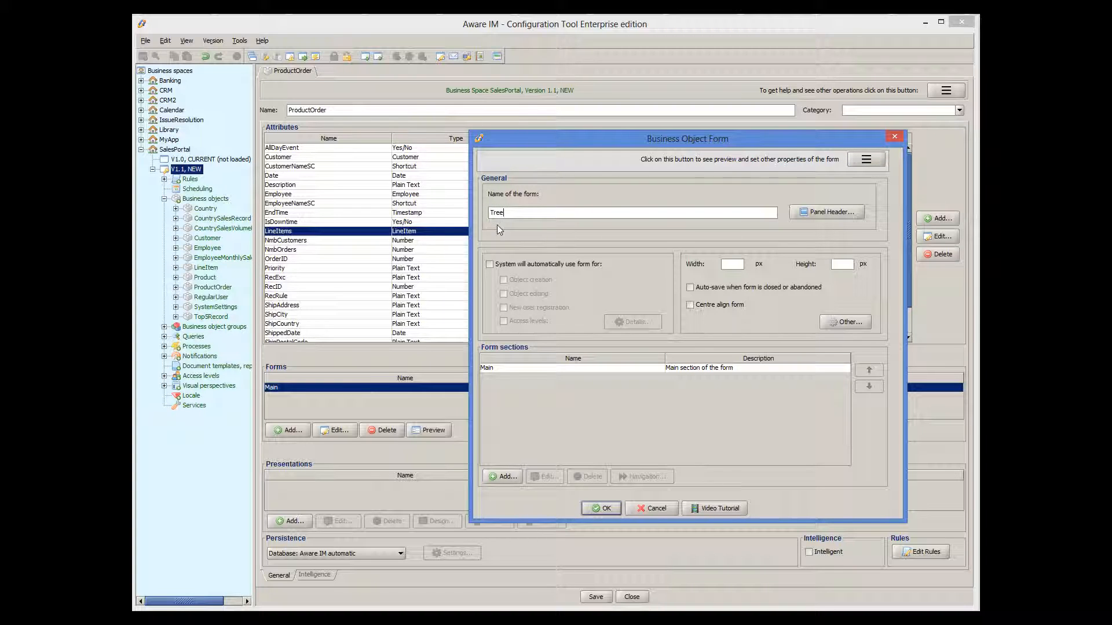
Delete all attribute rows from the layout of the Tree form's Main section
{"action": "double_click", "coordinate": [524, 369]}
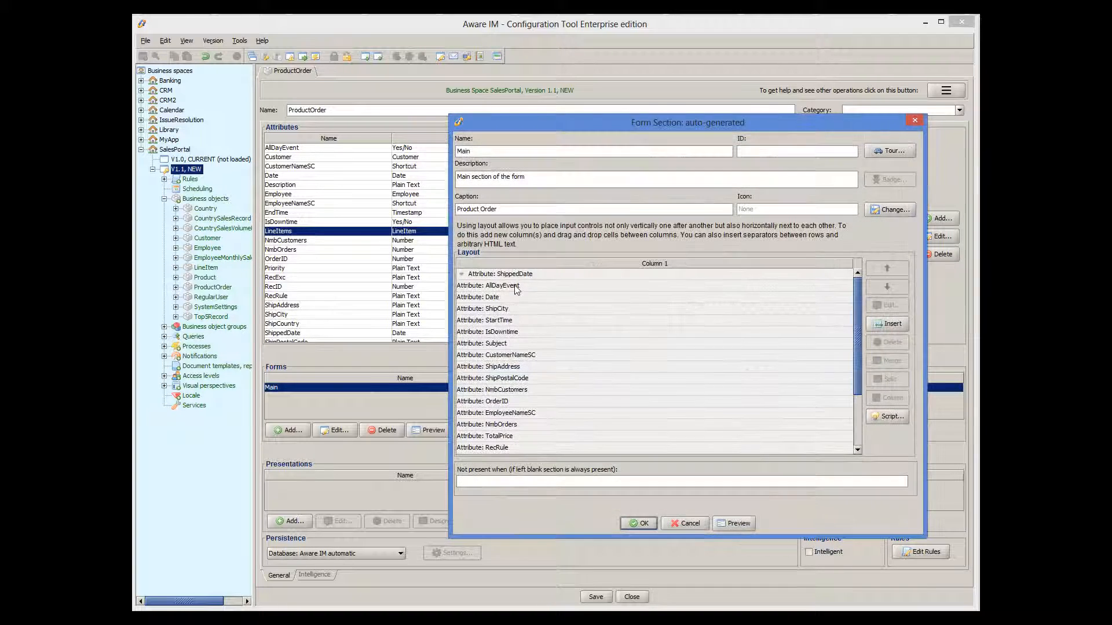
{"action": "left_click", "coordinate": [518, 280]}
{"action": "scroll", "coordinate": [579, 414], "scroll_direction": "down", "scroll_amount": 3}
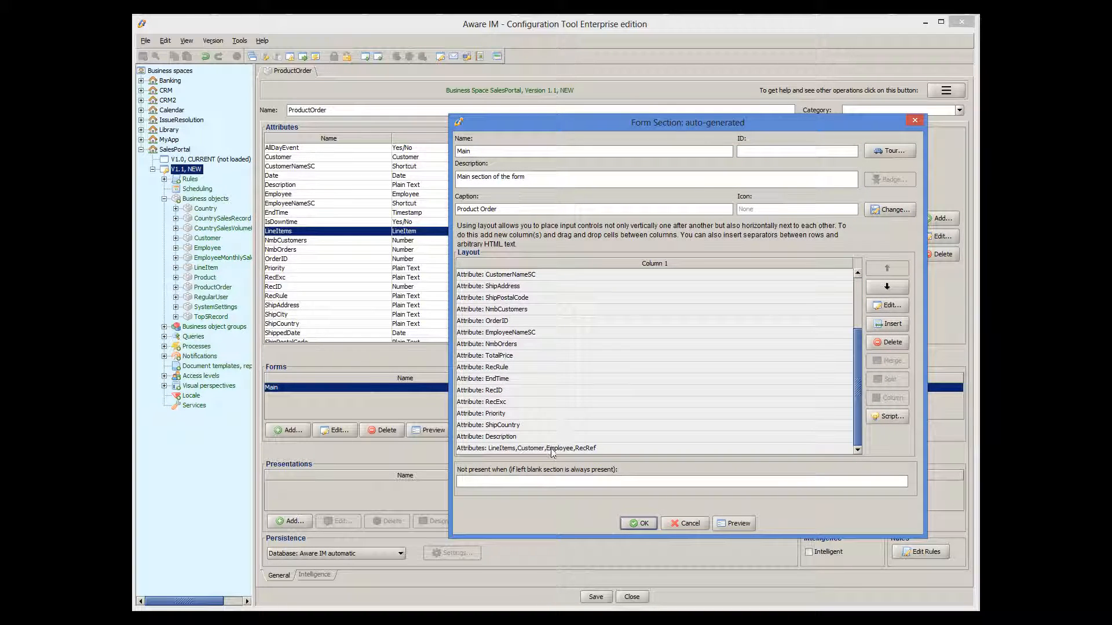
{"action": "left_click", "coordinate": [568, 448], "text": "shift"}
{"action": "left_click", "coordinate": [889, 343]}
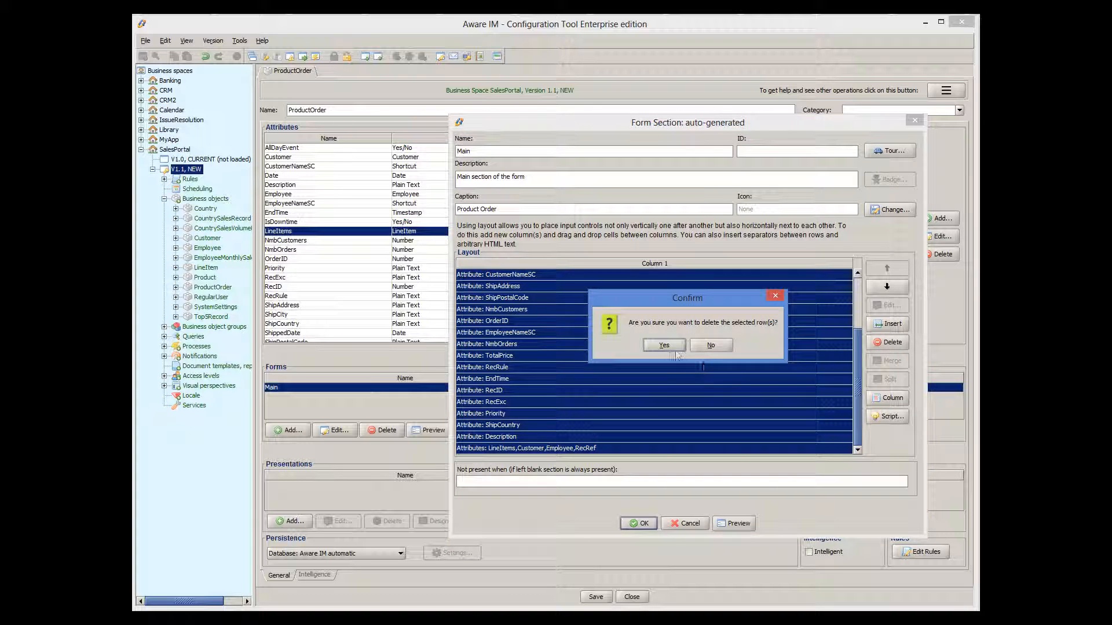
{"action": "left_click", "coordinate": [672, 346]}
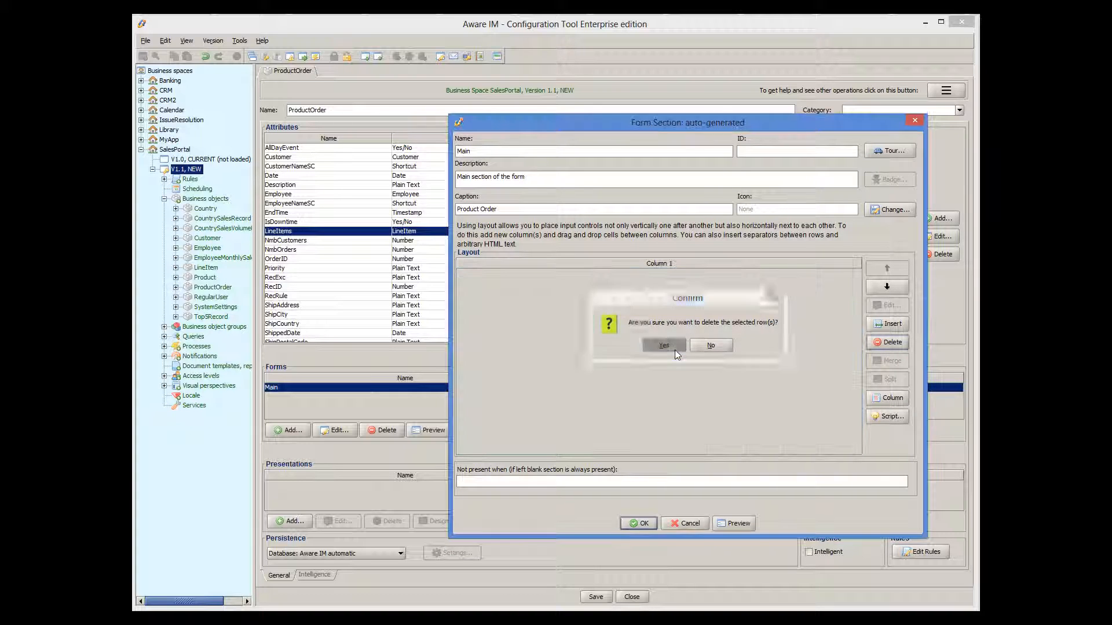
Insert only the LineItems attribute into the empty layout of the Main section
{"action": "left_click", "coordinate": [889, 327]}
{"action": "left_click_drag", "start_coordinate": [664, 278], "coordinate": [665, 294]}
{"action": "left_click", "coordinate": [596, 300]}
{"action": "left_click", "coordinate": [691, 284]}
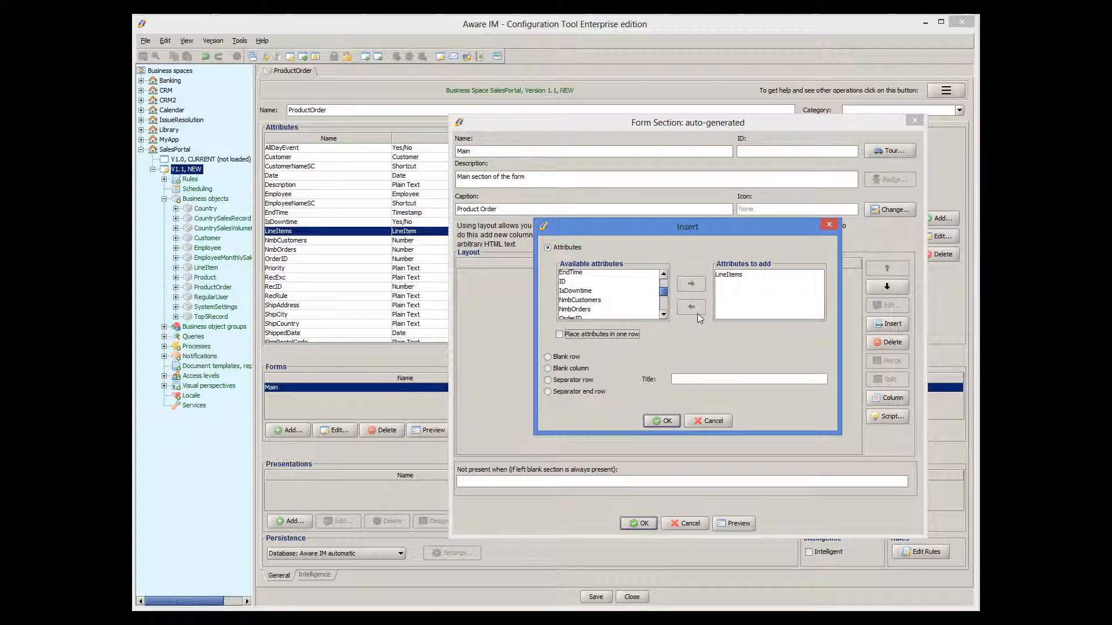
{"action": "left_click", "coordinate": [659, 422]}
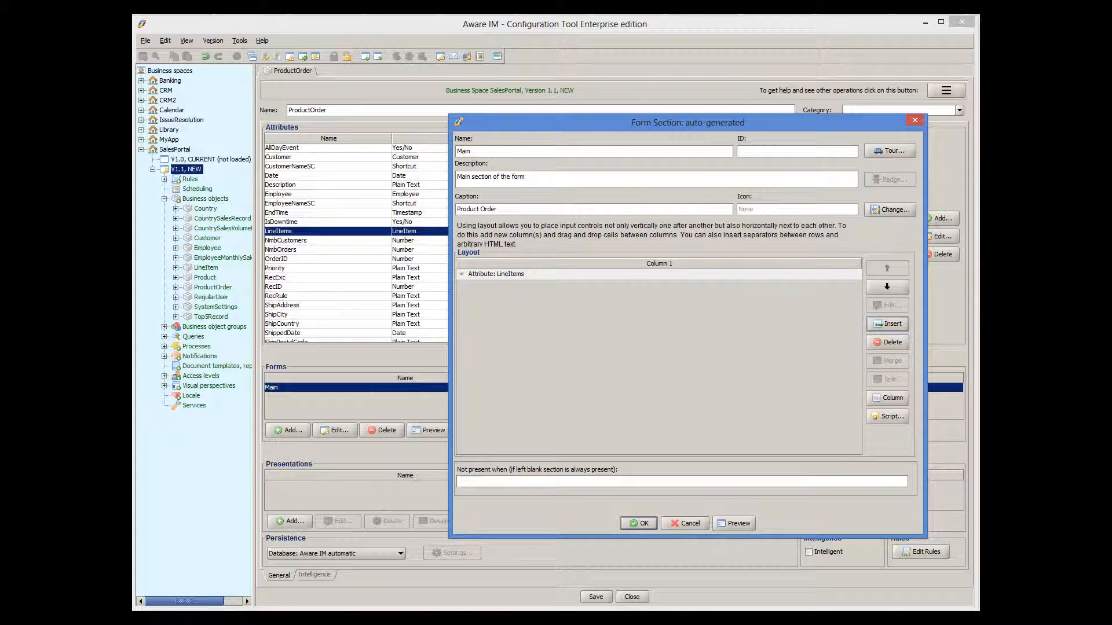
Edit the presentation of the LineItems attribute so that it is displayed as a Tree
{"action": "double_click", "coordinate": [510, 275]}
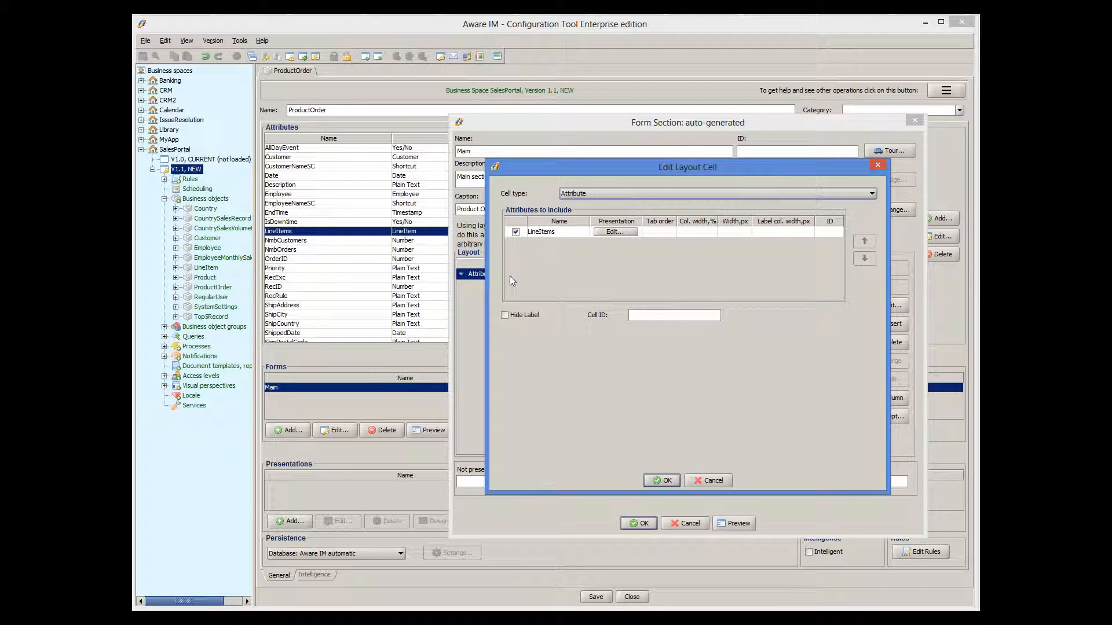
{"action": "left_click", "coordinate": [619, 231]}
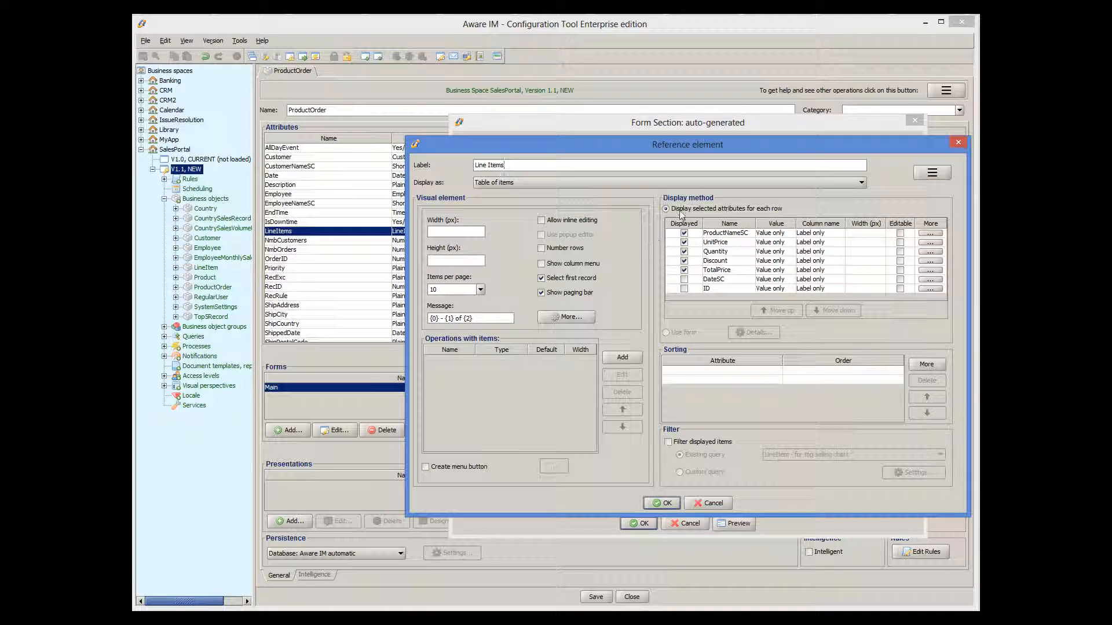
{"action": "left_click", "coordinate": [729, 182]}
{"action": "scroll", "coordinate": [738, 208], "scroll_direction": "down", "scroll_amount": 2}
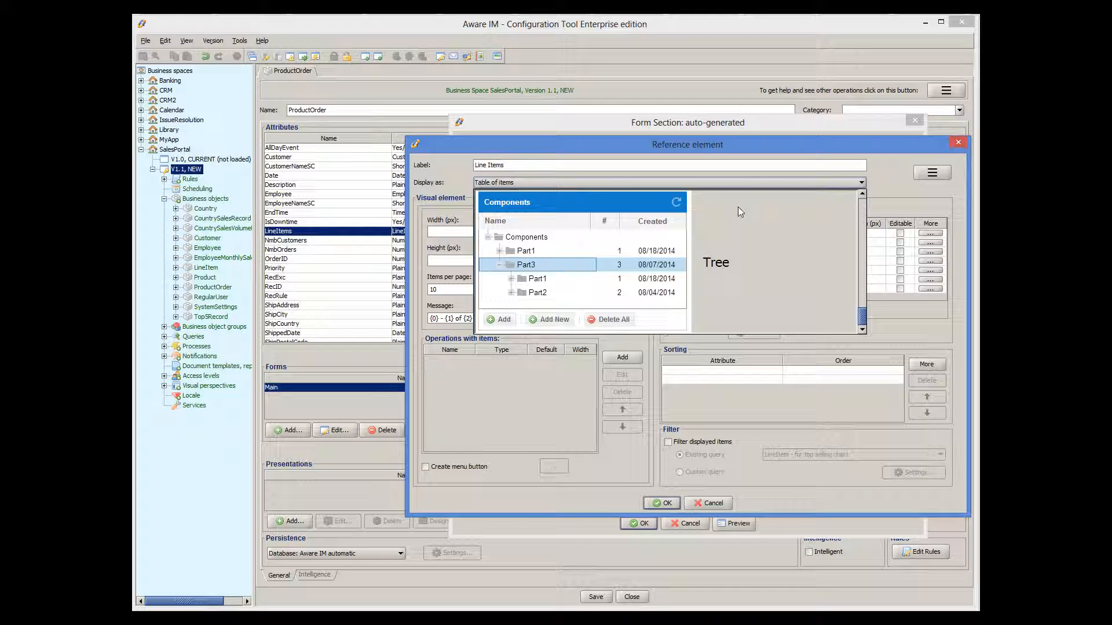
{"action": "left_click", "coordinate": [727, 250]}
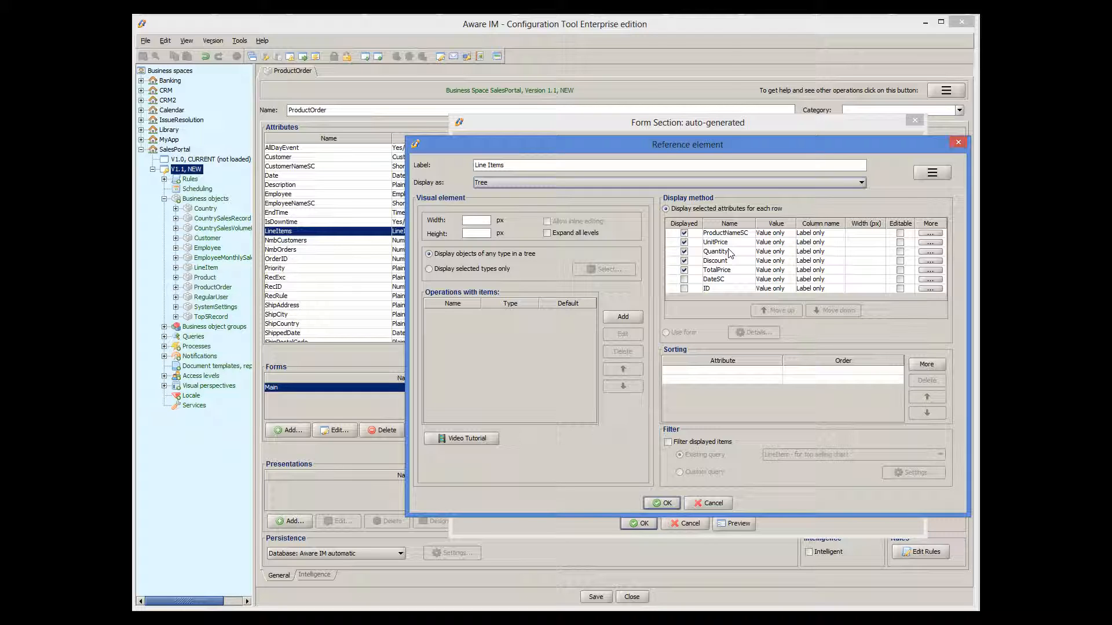
Limit the LineItems tree to selected types, including LineItem and Product, and check the references included for LineItem
{"action": "left_click", "coordinate": [455, 270]}
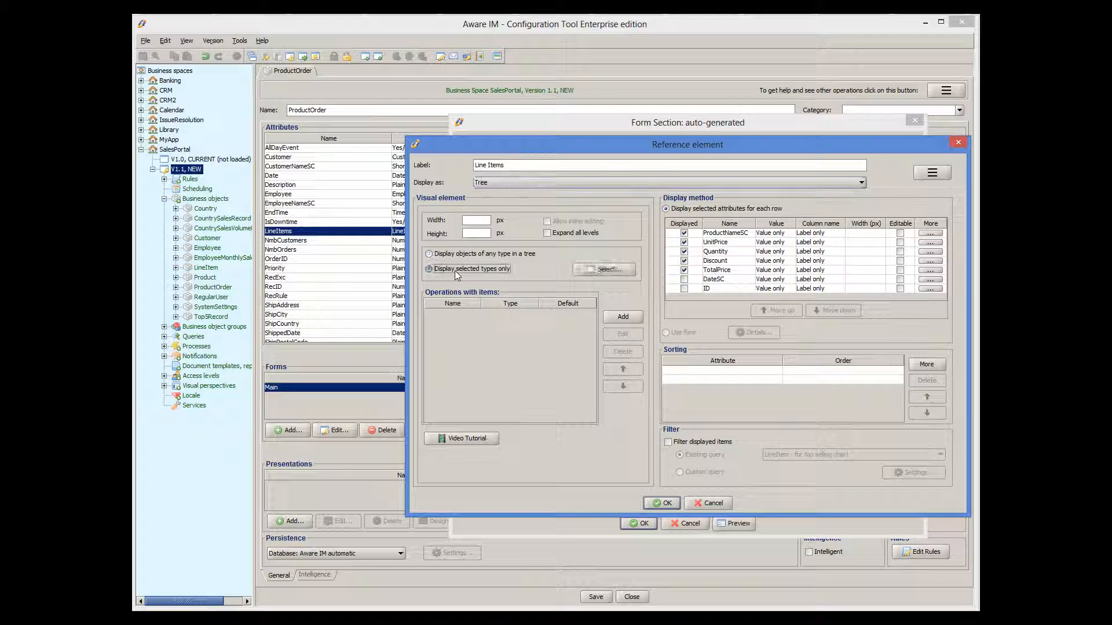
{"action": "left_click", "coordinate": [605, 270]}
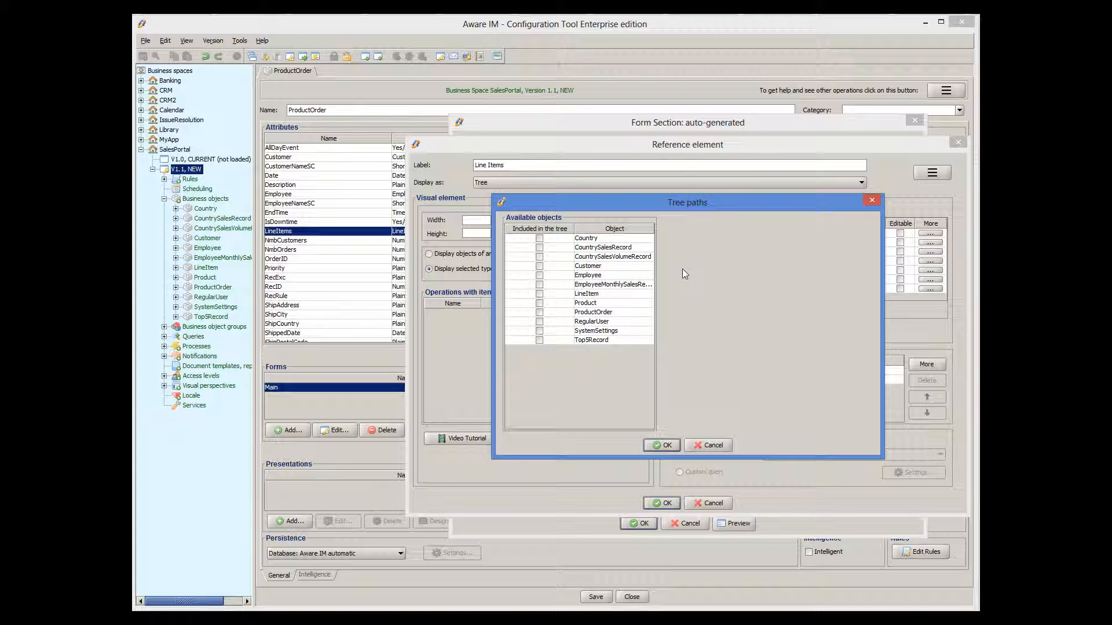
{"action": "left_click", "coordinate": [539, 293]}
{"action": "left_click", "coordinate": [540, 303]}
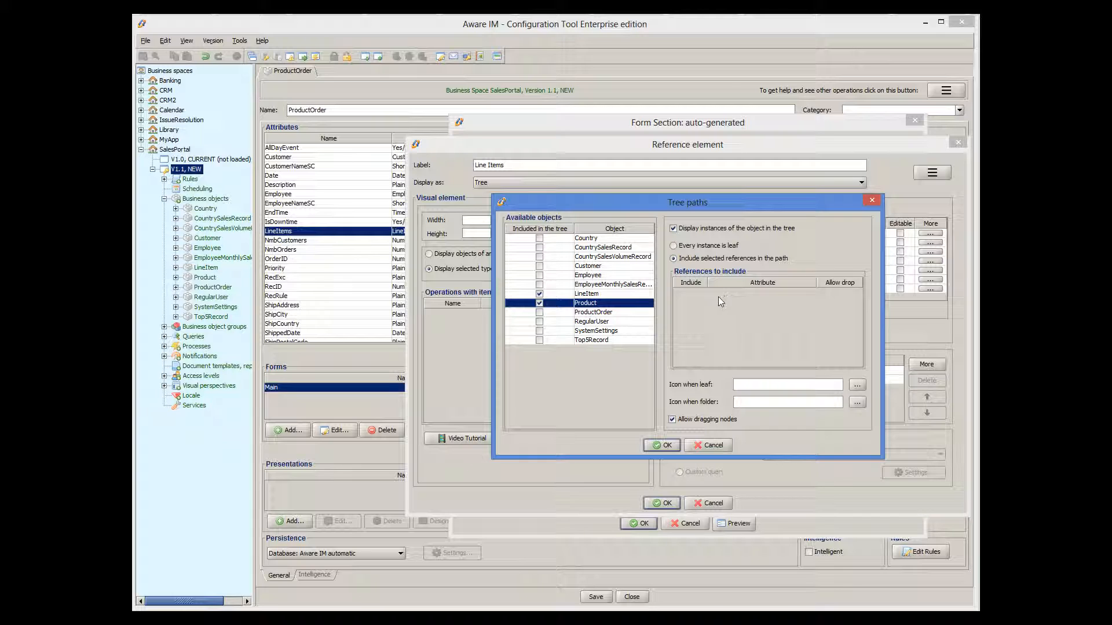
{"action": "left_click", "coordinate": [615, 294]}
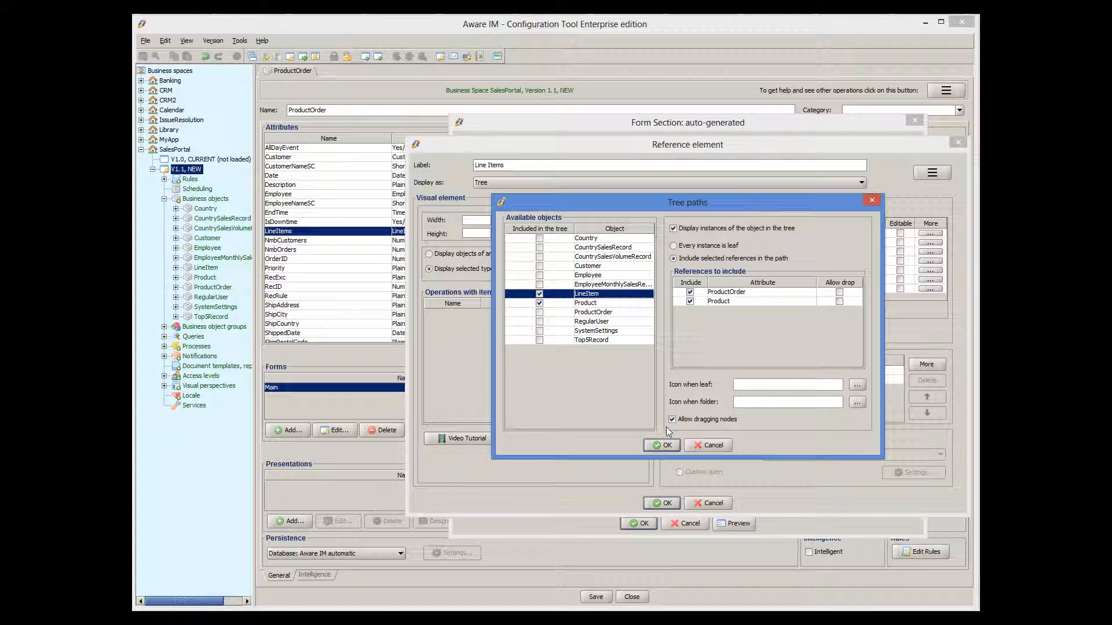
{"action": "left_click", "coordinate": [662, 445]}
{"action": "left_click", "coordinate": [662, 503]}
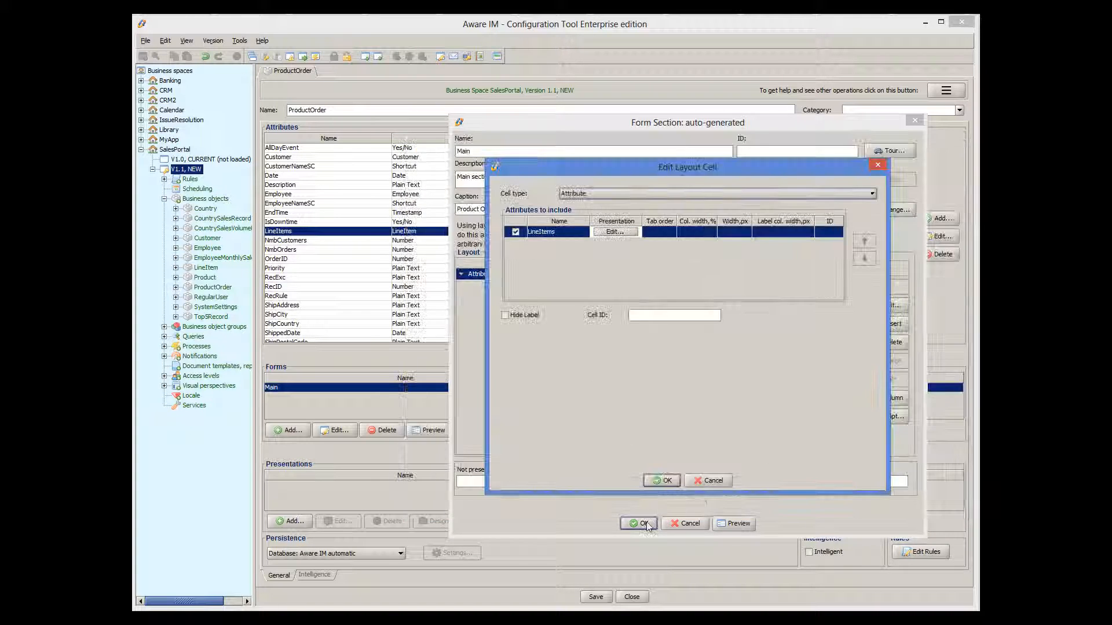
Accept the layout cell, Main section and Tree form settings, and save the ProductOrder business object
{"action": "left_click", "coordinate": [652, 481]}
{"action": "left_click", "coordinate": [642, 523]}
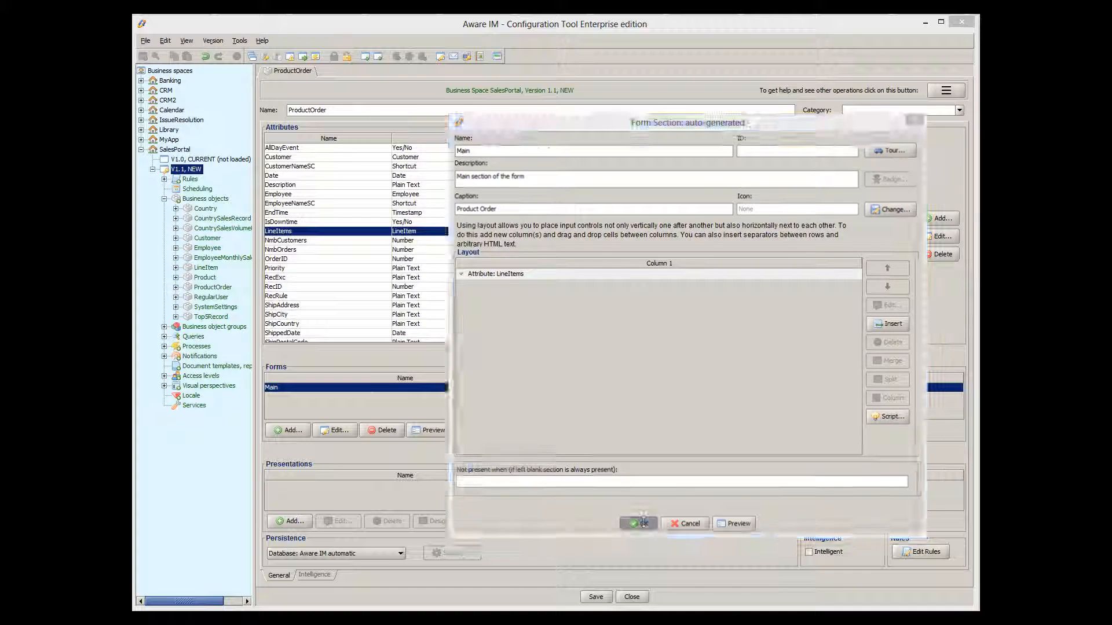
{"action": "left_click", "coordinate": [602, 508]}
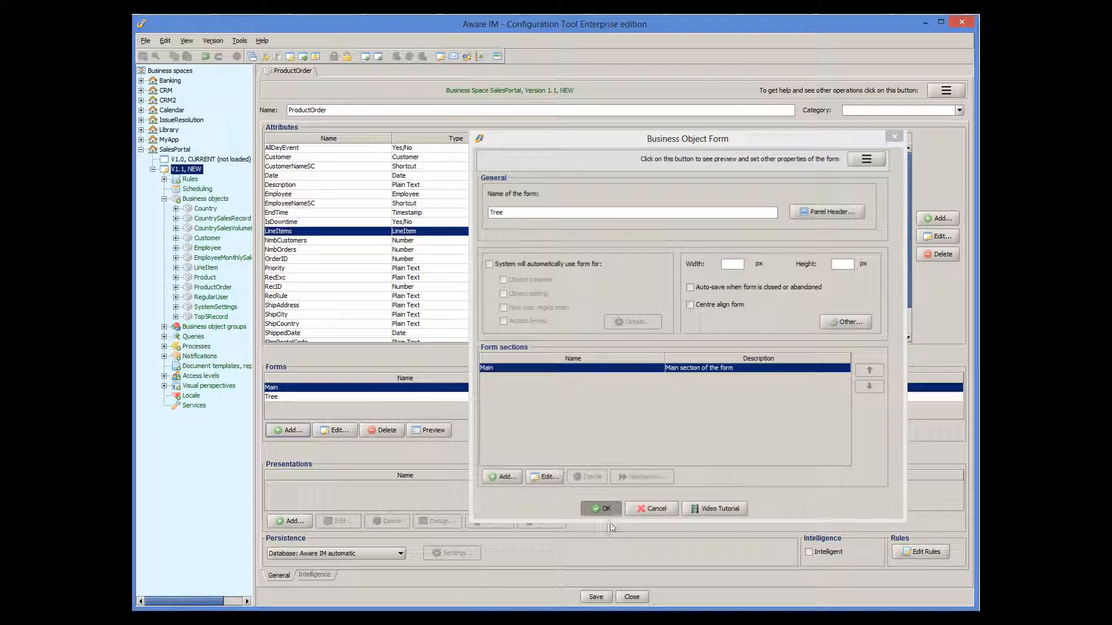
{"action": "left_click", "coordinate": [601, 596]}
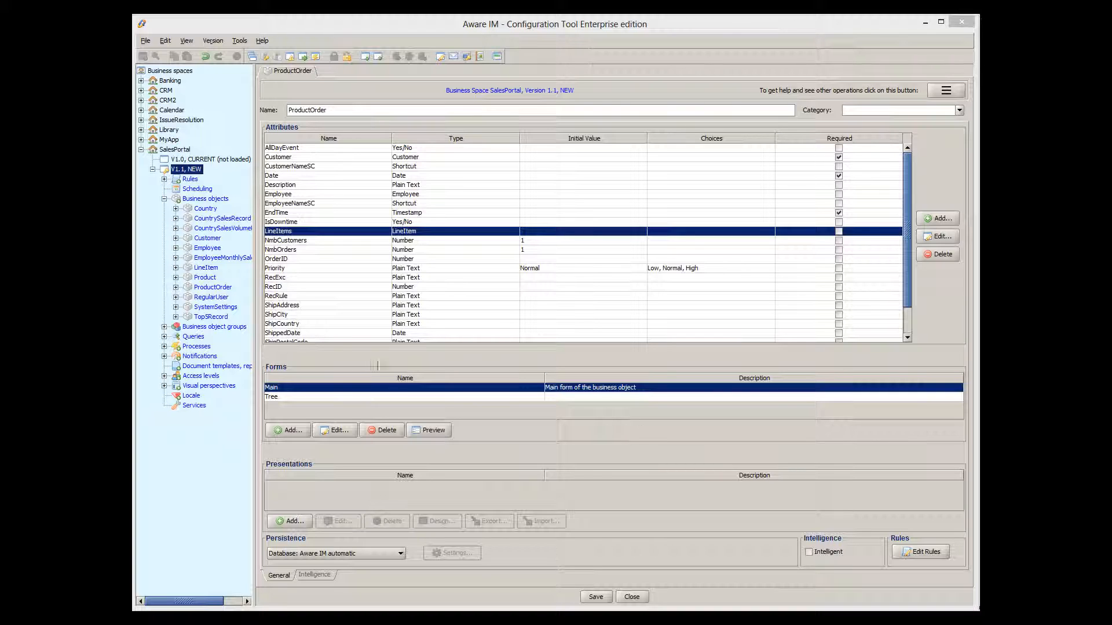
In the display results of the ProductOrder - all query, add an item operation named Tree of type Edit Object
{"action": "left_click", "coordinate": [164, 198]}
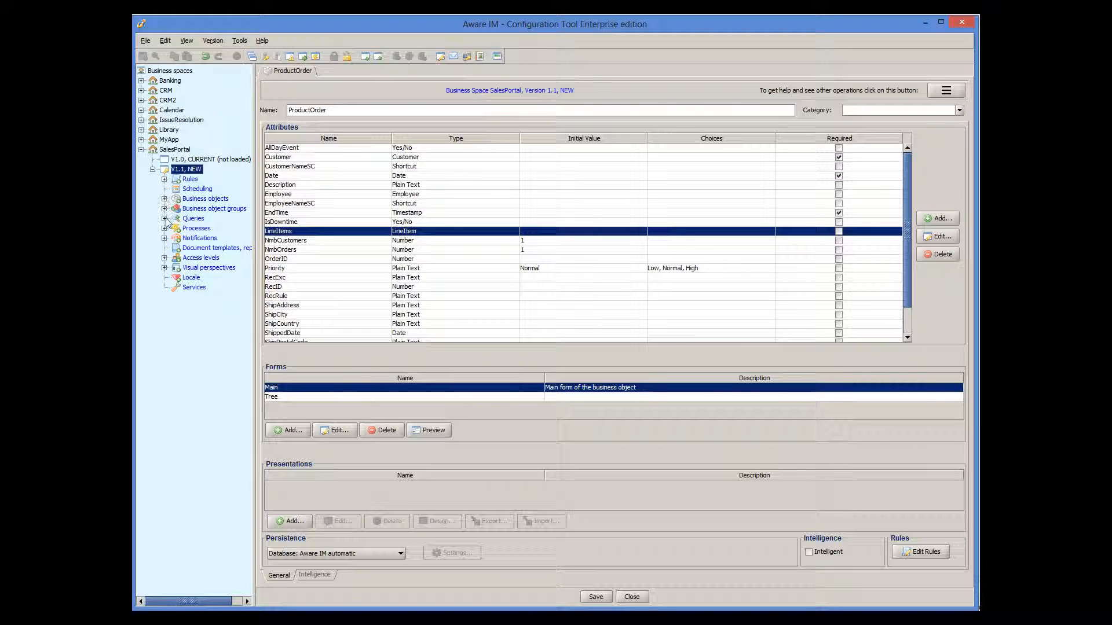
{"action": "left_click", "coordinate": [164, 219]}
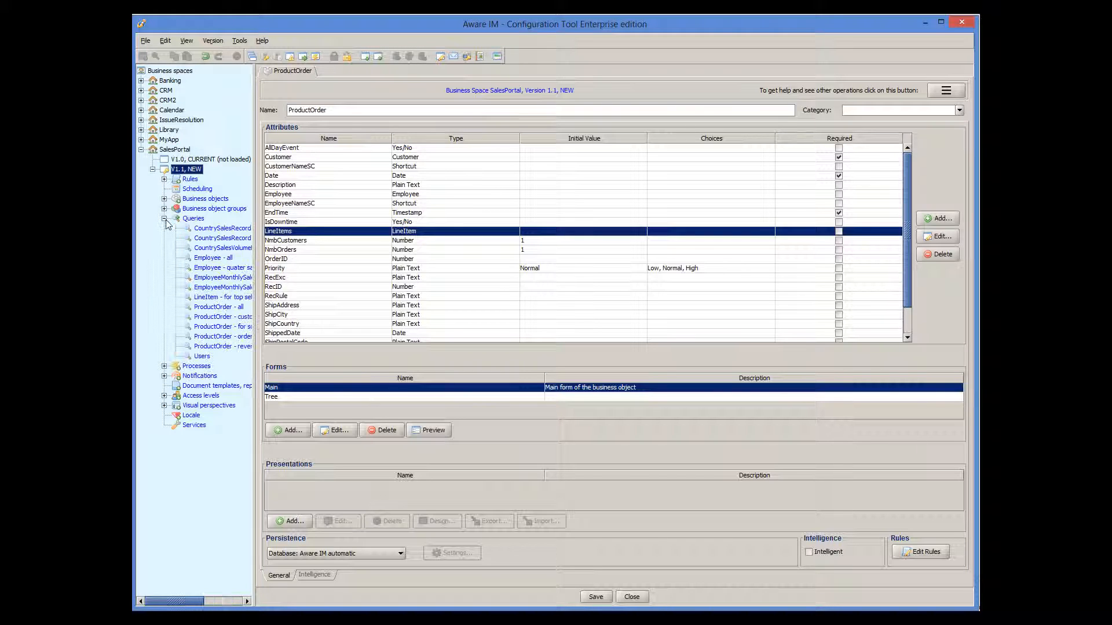
{"action": "double_click", "coordinate": [219, 307]}
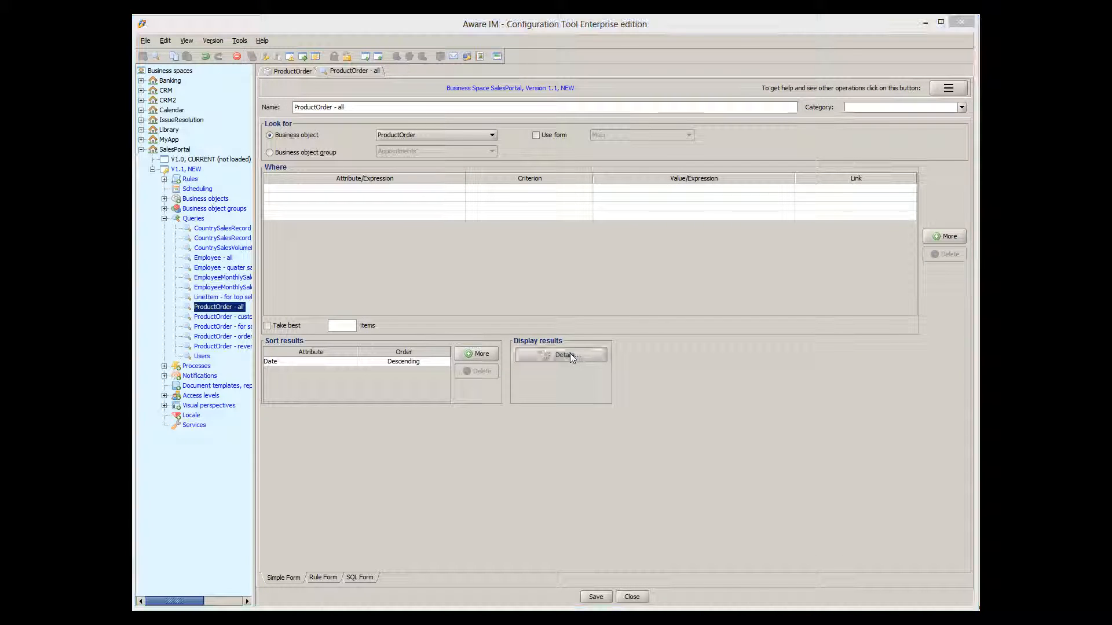
{"action": "left_click", "coordinate": [570, 355]}
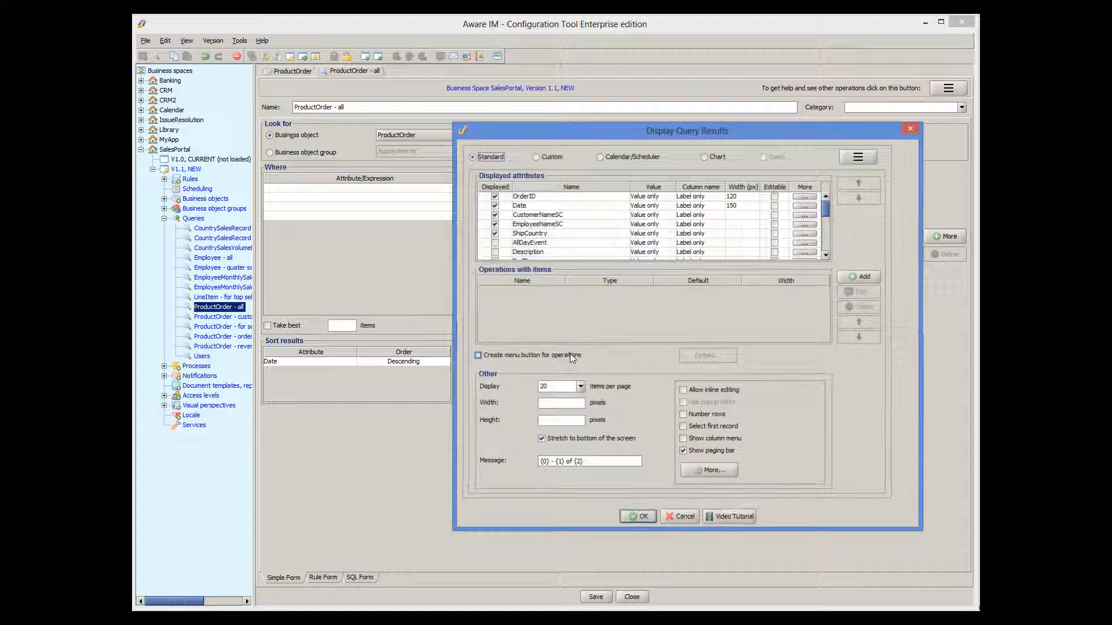
{"action": "left_click", "coordinate": [869, 279]}
{"action": "type", "text": "T"}
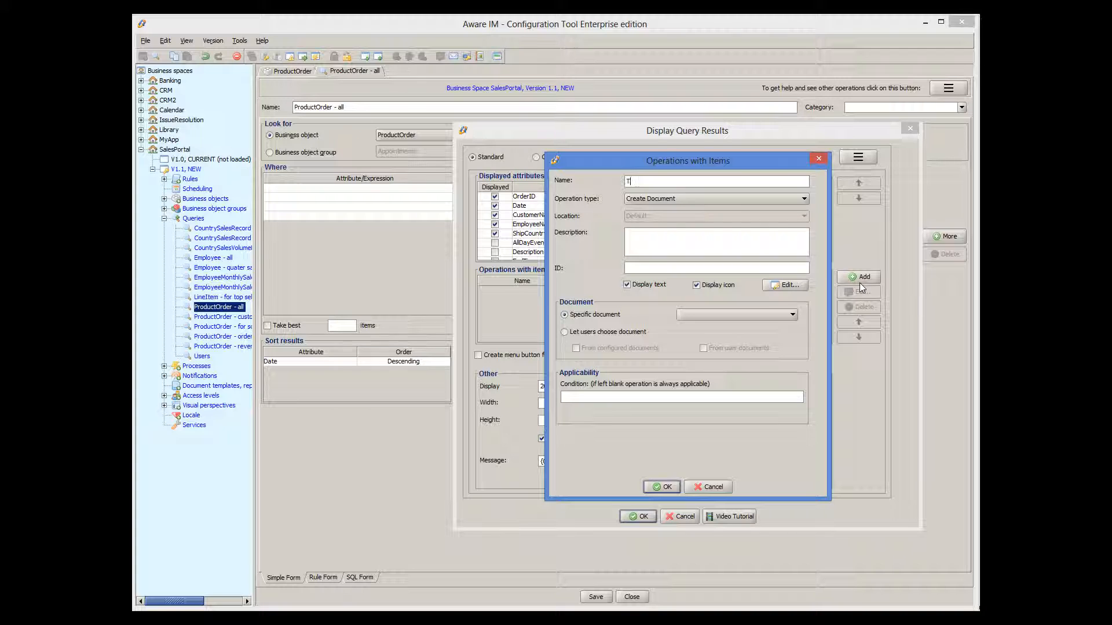
{"action": "type", "text": "ree"}
{"action": "left_click", "coordinate": [683, 201]}
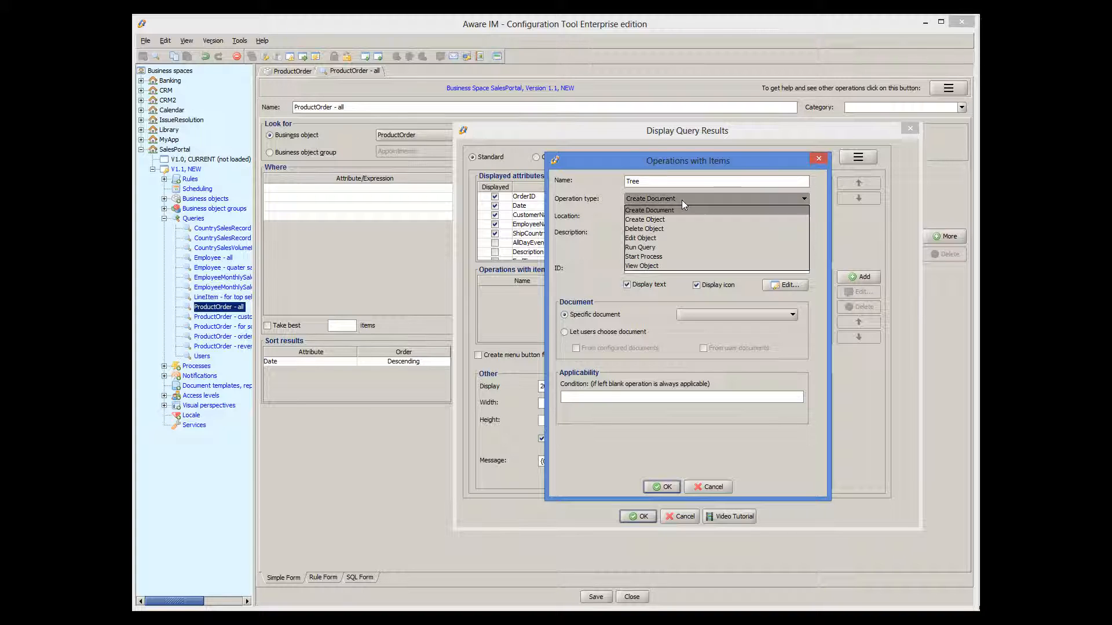
{"action": "left_click", "coordinate": [655, 238]}
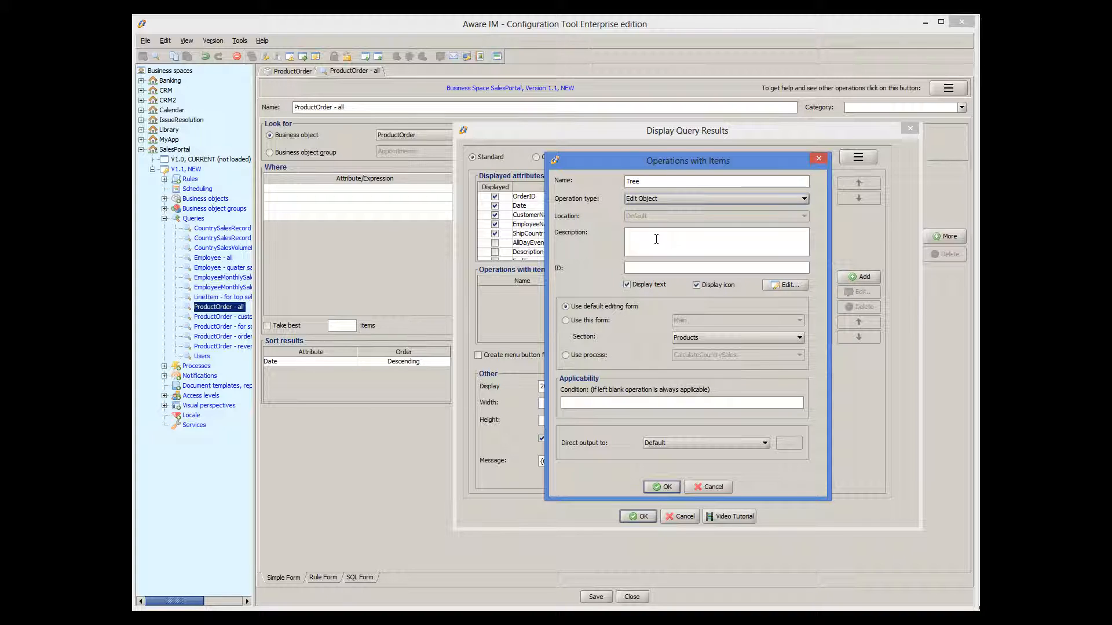
Make the Tree operation use the Tree form, turn off its display text, and direct its output to a Popup Window
{"action": "left_click", "coordinate": [588, 321]}
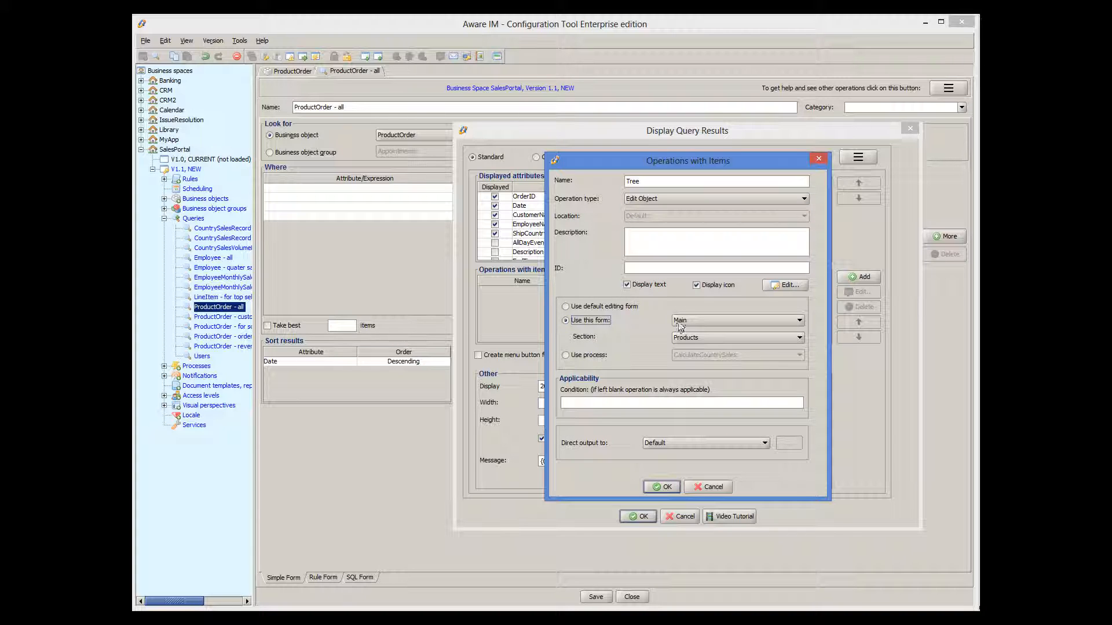
{"action": "left_click", "coordinate": [679, 323]}
{"action": "left_click", "coordinate": [683, 340]}
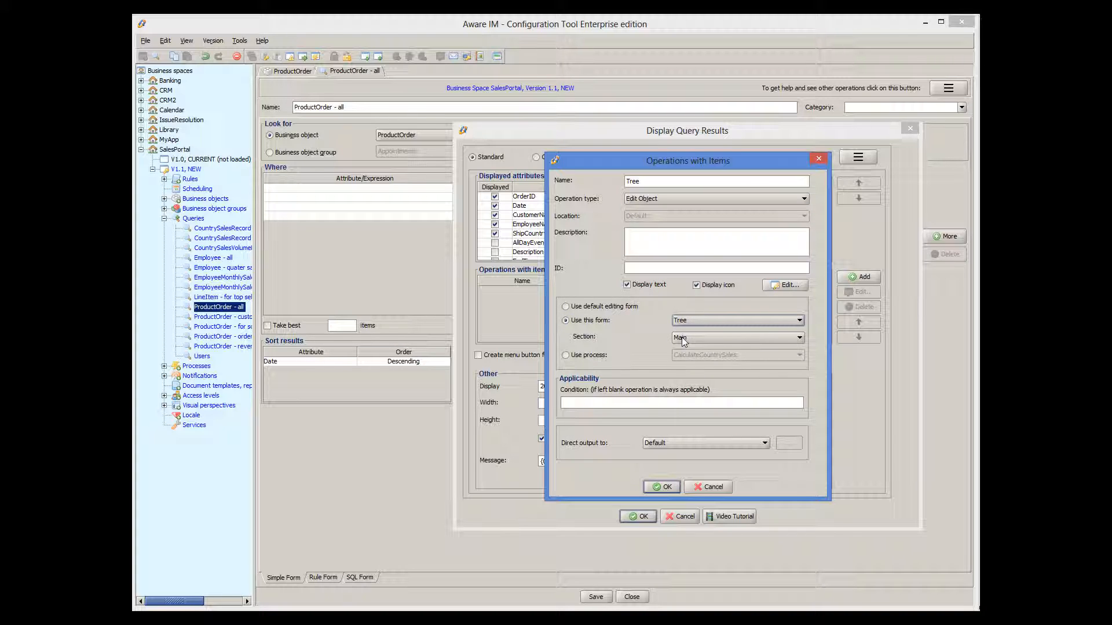
{"action": "left_click", "coordinate": [627, 285]}
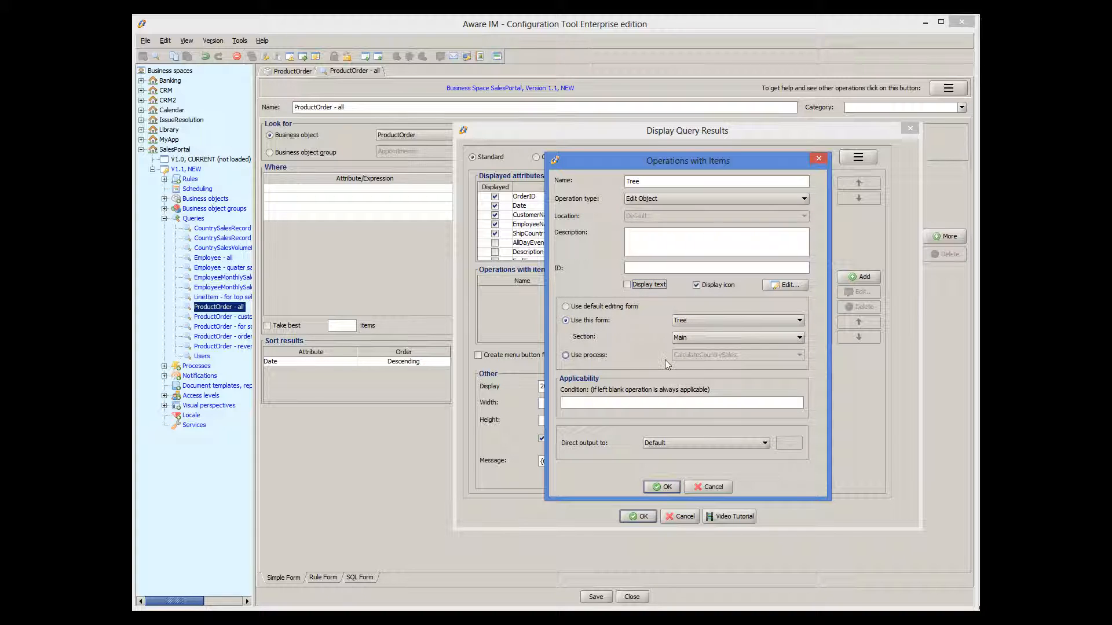
{"action": "left_click", "coordinate": [683, 444]}
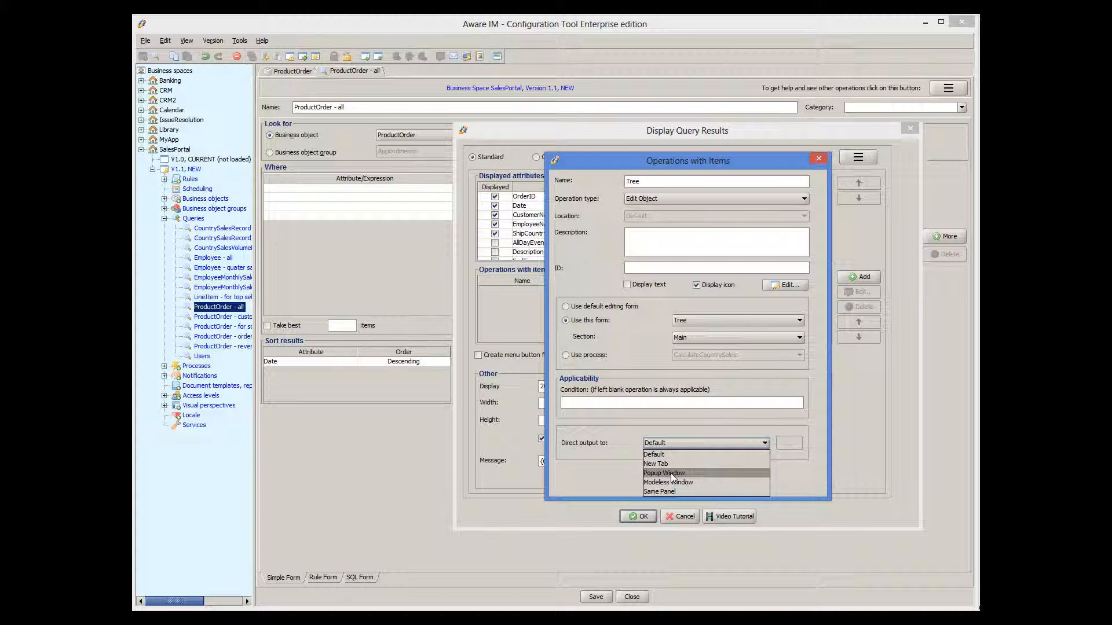
{"action": "left_click", "coordinate": [672, 475]}
Accept the Tree operation, clear its default setting, and save the ProductOrder - all query
{"action": "key", "text": "Return"}
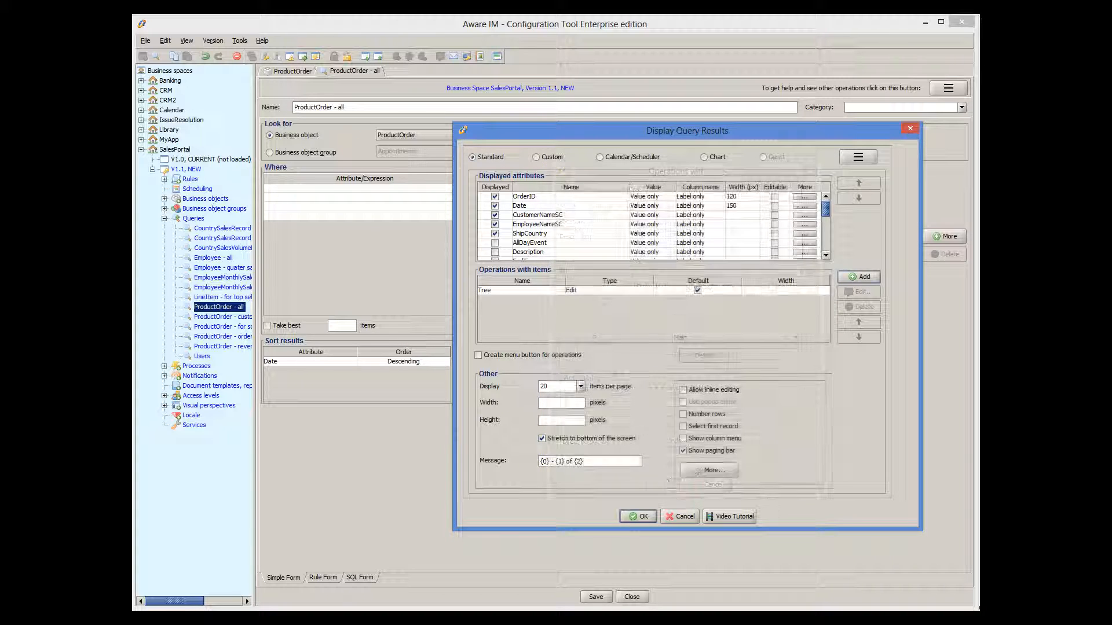
{"action": "left_click", "coordinate": [639, 517]}
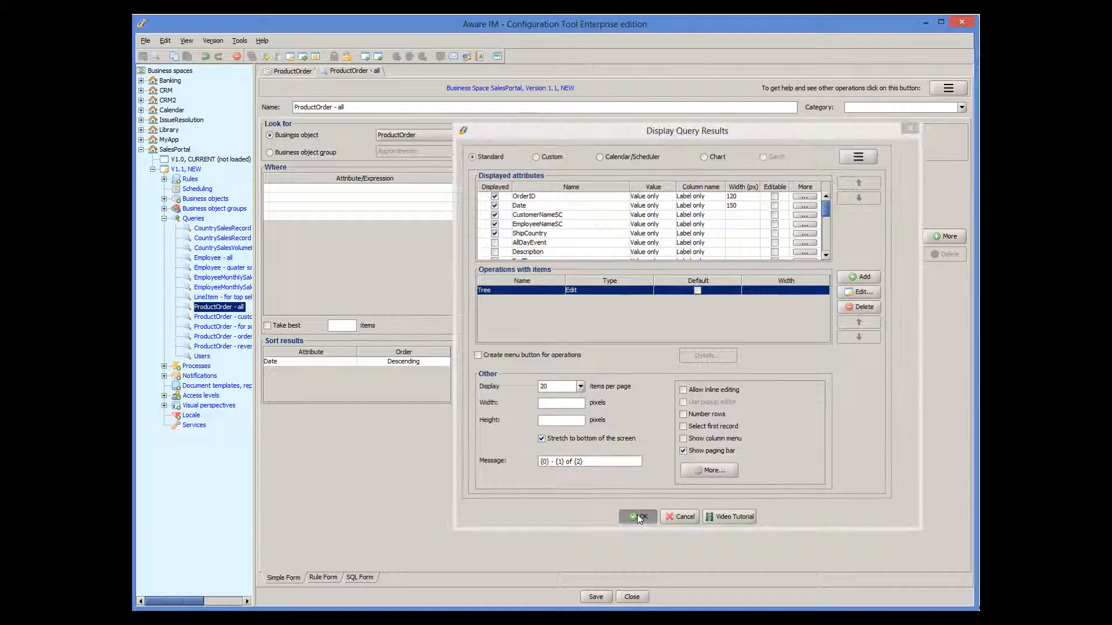
{"action": "left_click", "coordinate": [607, 594]}
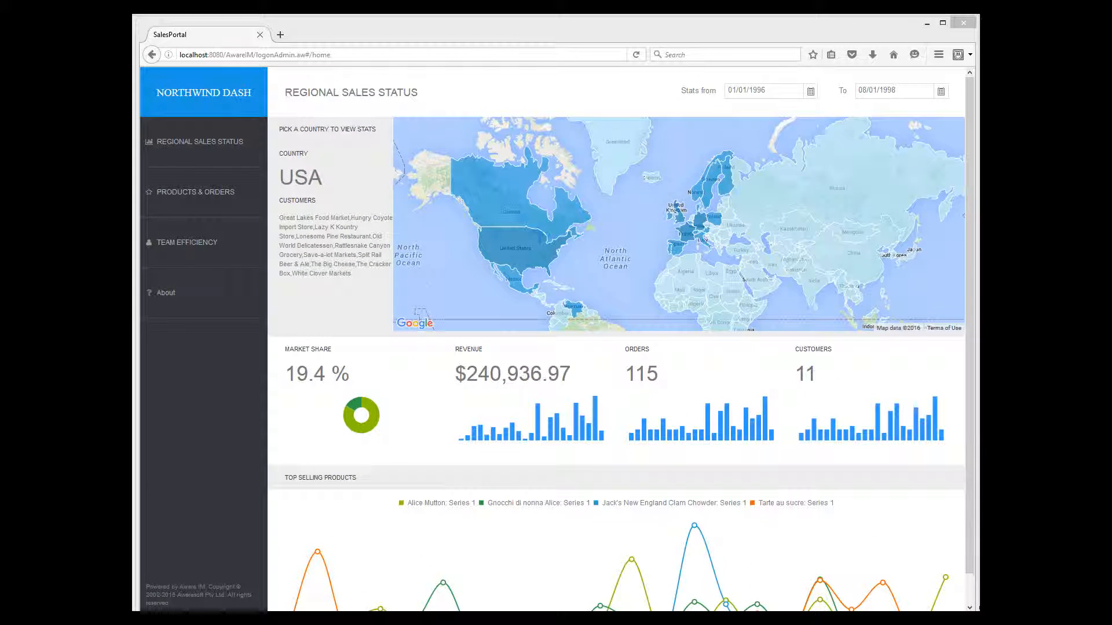
In the SalesPortal web application in the browser, view Products & Orders, open the first order's tree and expand the Chang line item
{"action": "left_click", "coordinate": [158, 200]}
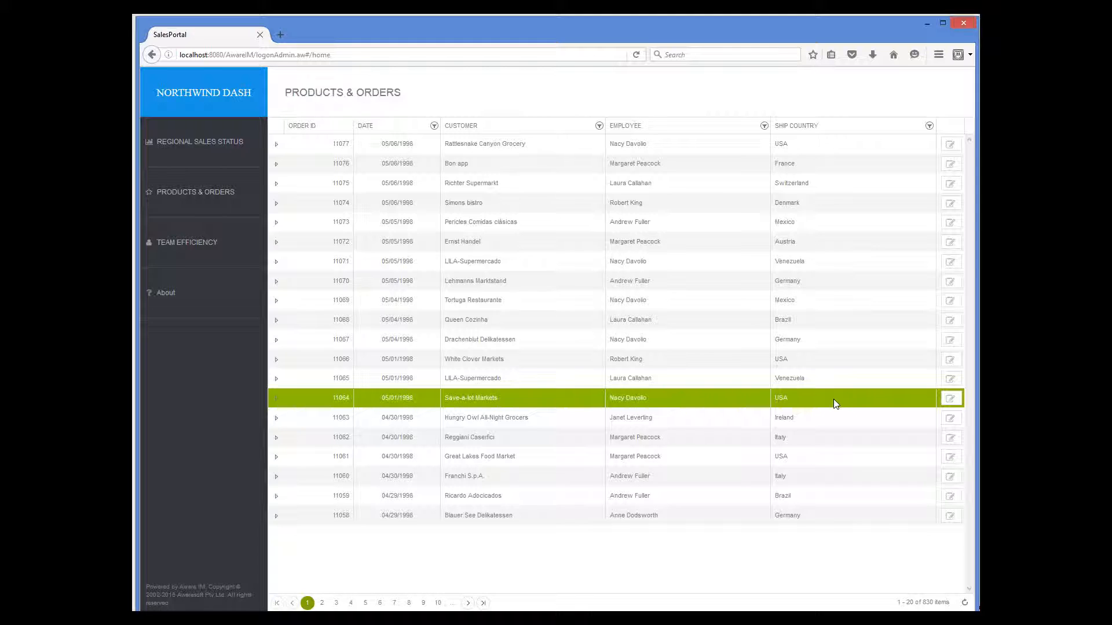
{"action": "left_click", "coordinate": [951, 147]}
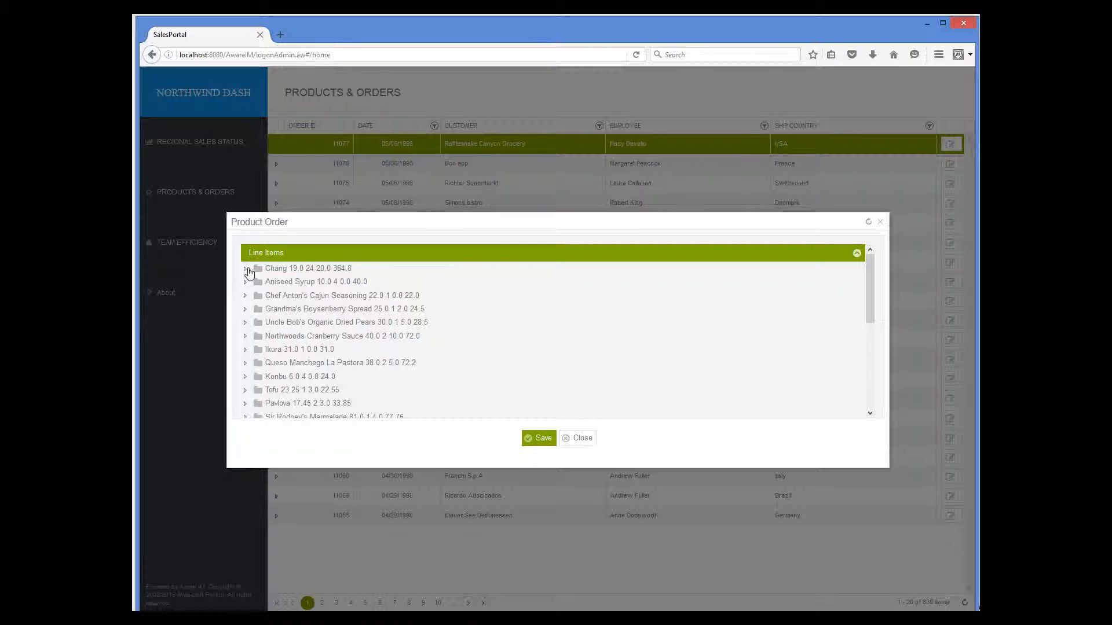
{"action": "left_click", "coordinate": [245, 269]}
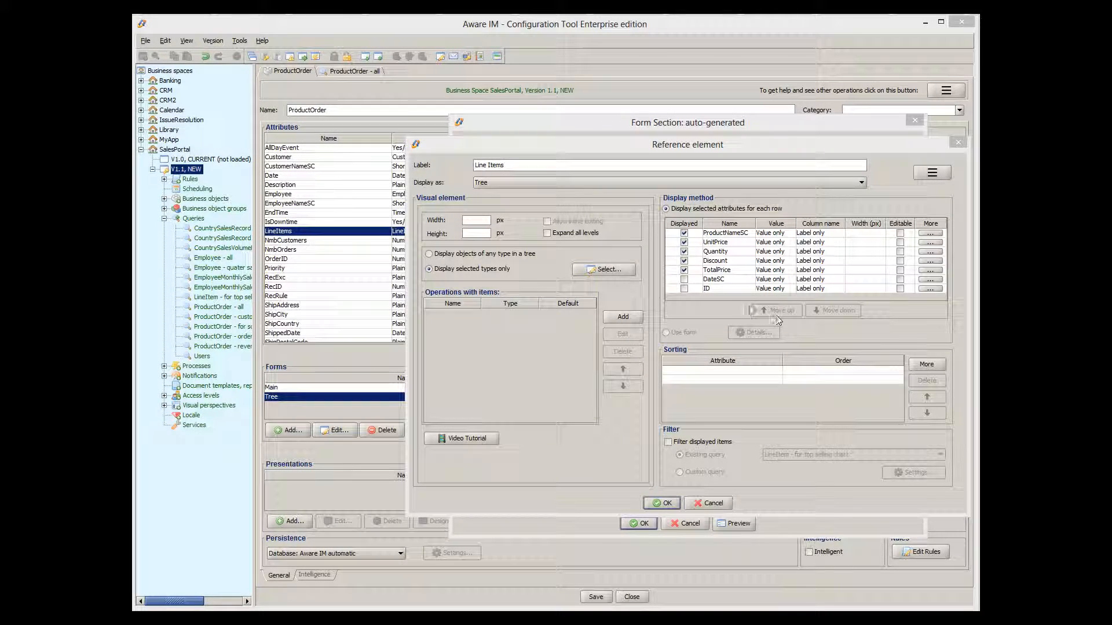
Limit the Line Items tree display to the Quantity attribute and accept the changes to the ProductOrder Tree form
{"action": "left_click", "coordinate": [684, 269]}
{"action": "left_click", "coordinate": [684, 261]}
{"action": "left_click", "coordinate": [684, 251]}
{"action": "left_click", "coordinate": [684, 242]}
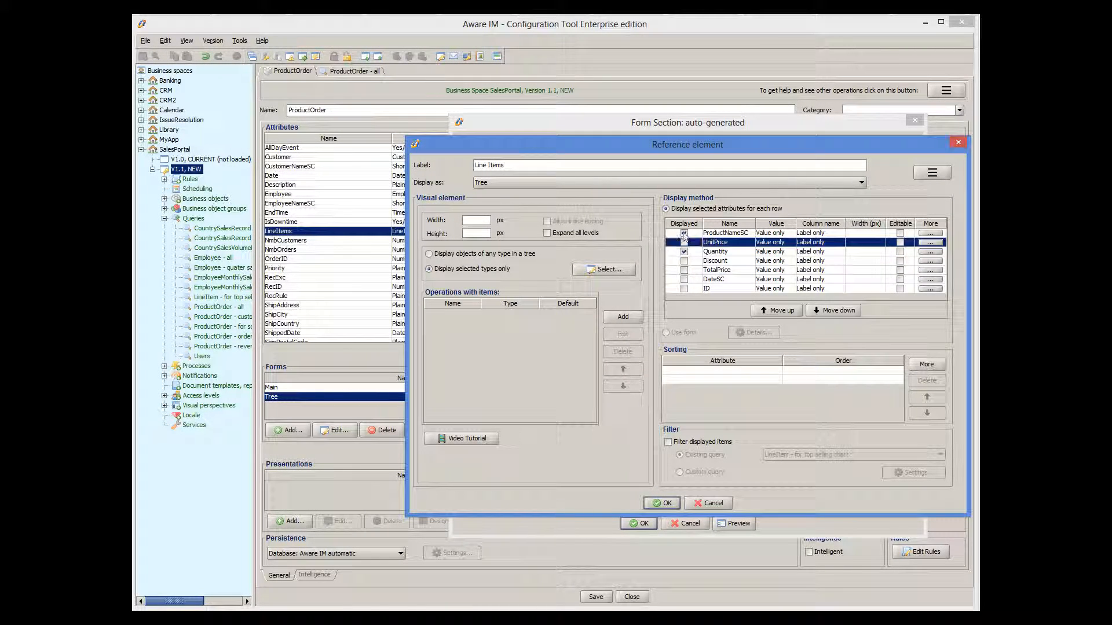
{"action": "left_click", "coordinate": [684, 233]}
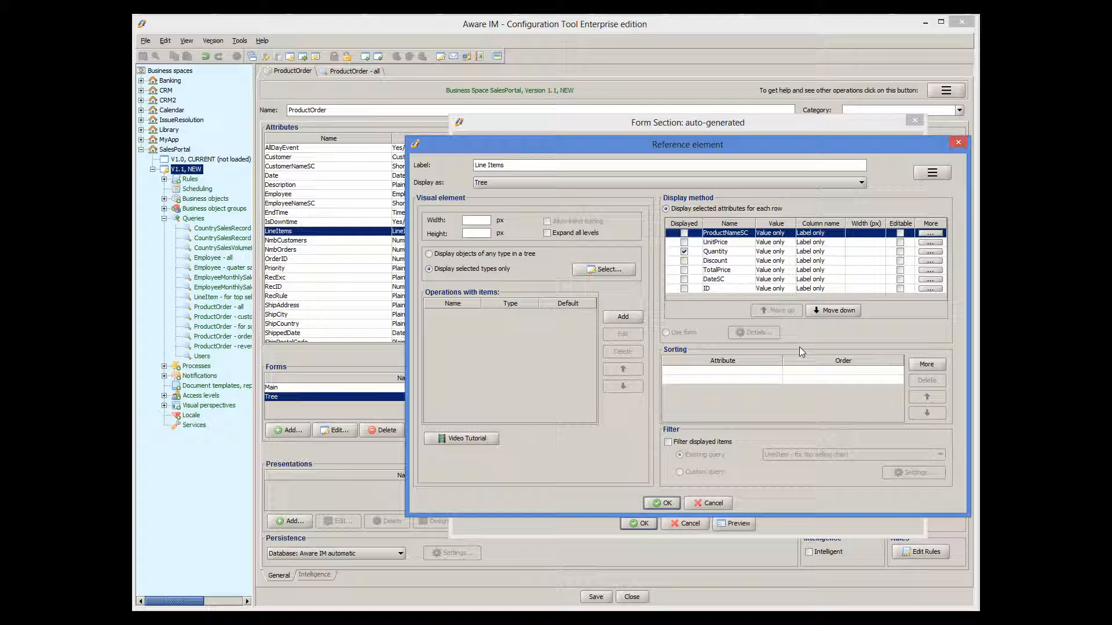
{"action": "left_click", "coordinate": [662, 504]}
{"action": "left_click", "coordinate": [659, 480]}
{"action": "left_click", "coordinate": [635, 523]}
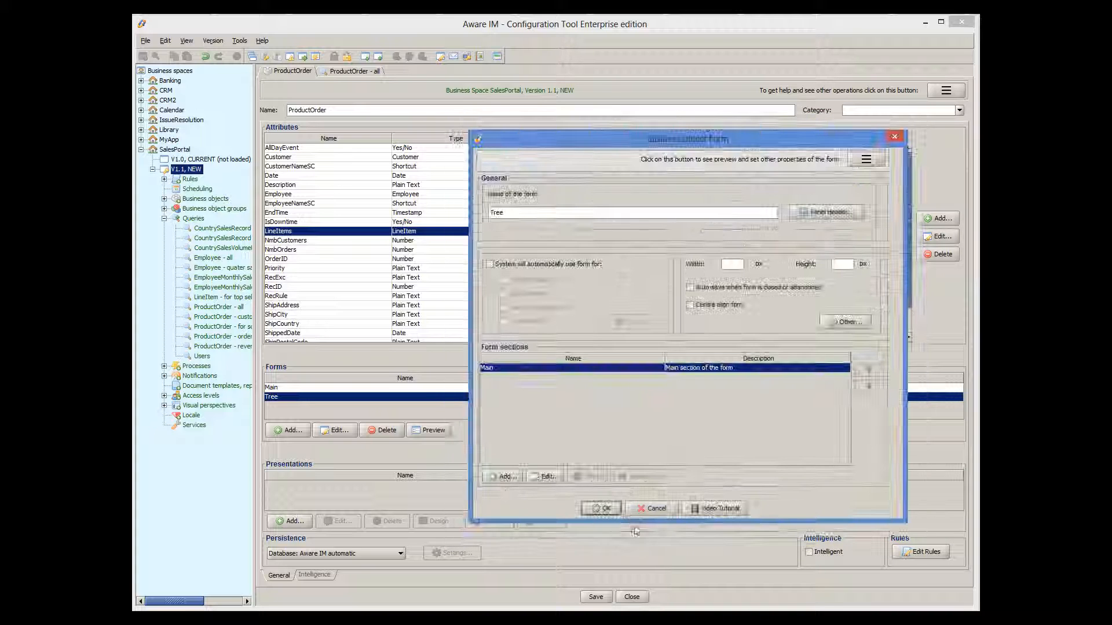
{"action": "left_click", "coordinate": [598, 506]}
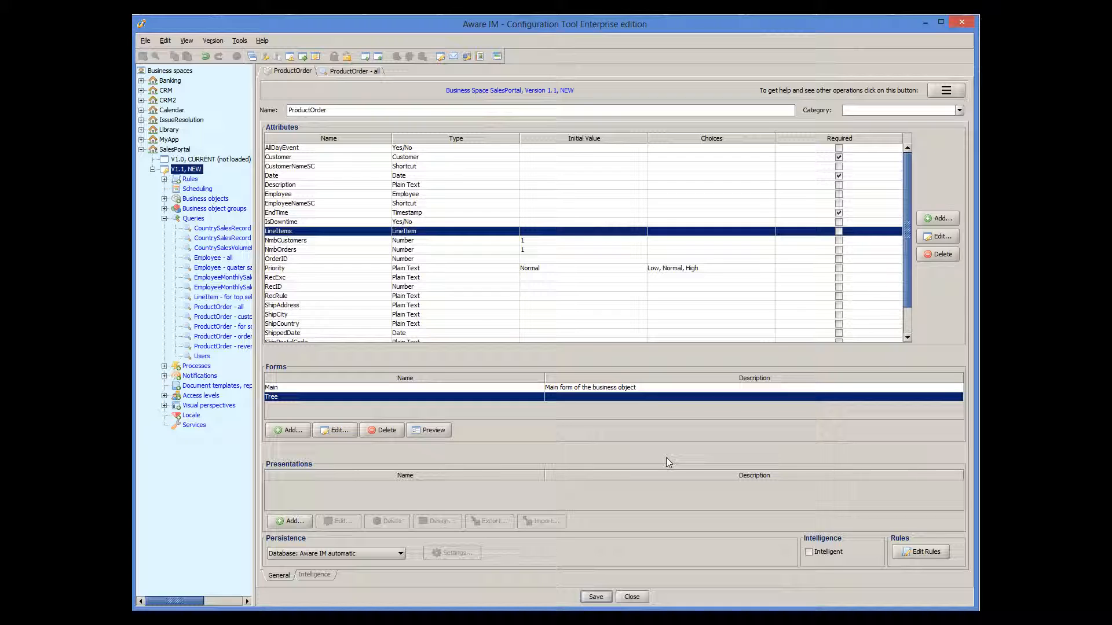
In the LineItem business object, make the Product reference display its Name attribute and save the object
{"action": "left_click", "coordinate": [164, 198]}
{"action": "left_click", "coordinate": [215, 270]}
{"action": "double_click", "coordinate": [215, 270]}
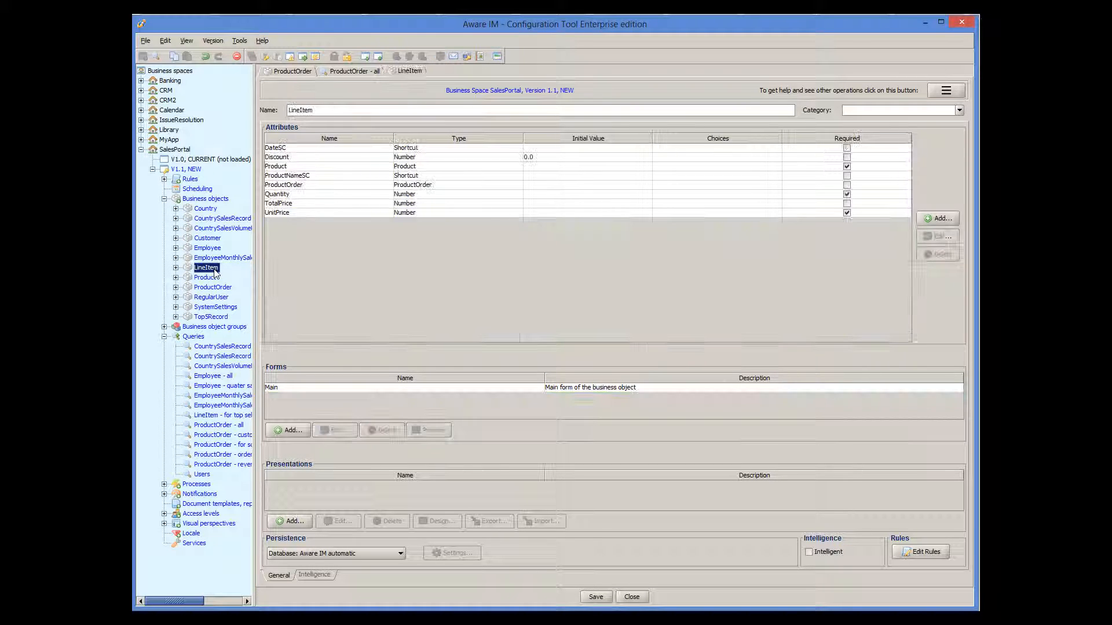
{"action": "double_click", "coordinate": [295, 167]}
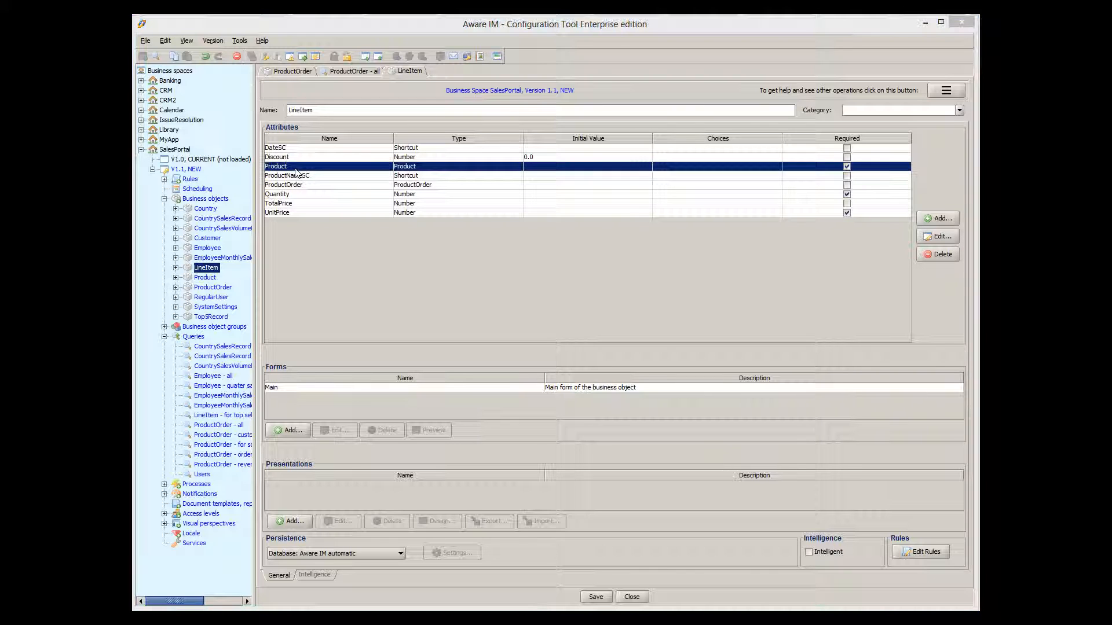
{"action": "left_click", "coordinate": [802, 229]}
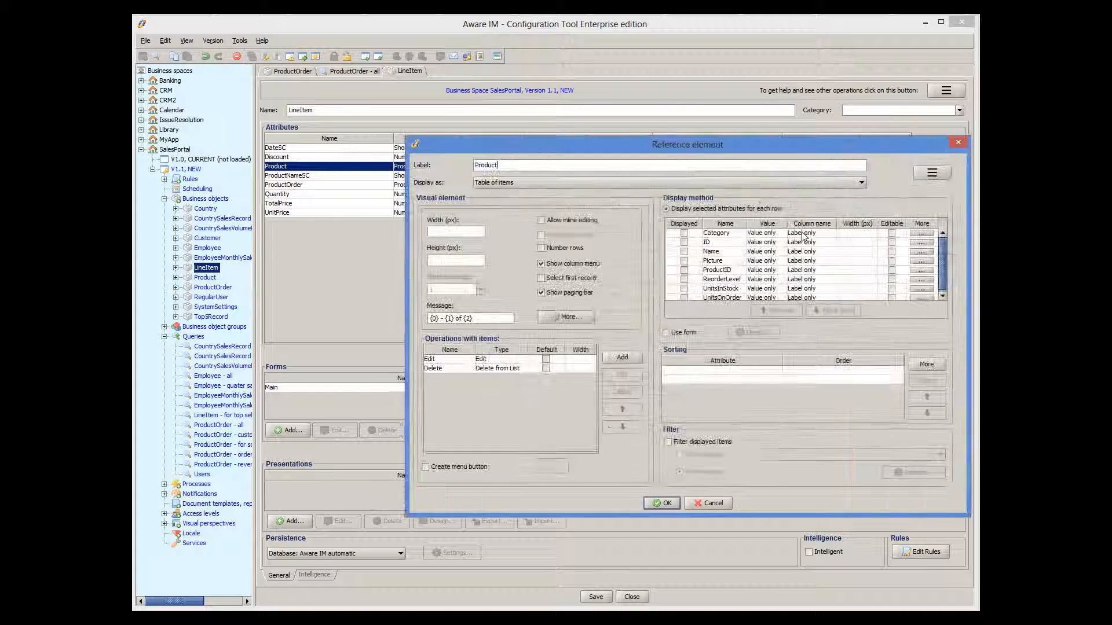
{"action": "left_click", "coordinate": [684, 252]}
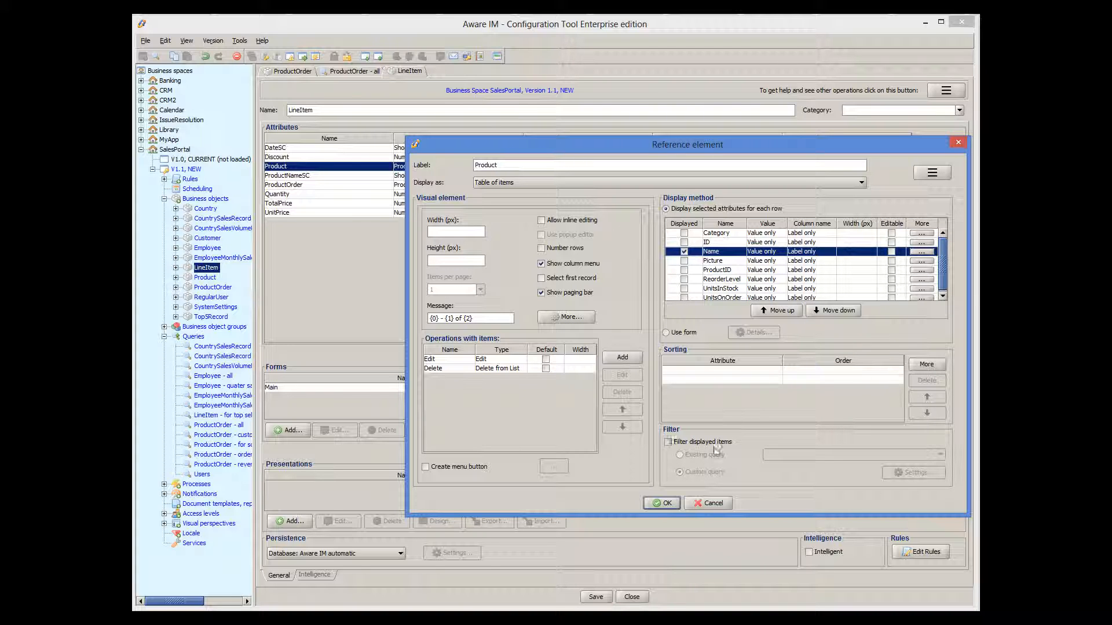
{"action": "left_click", "coordinate": [662, 503]}
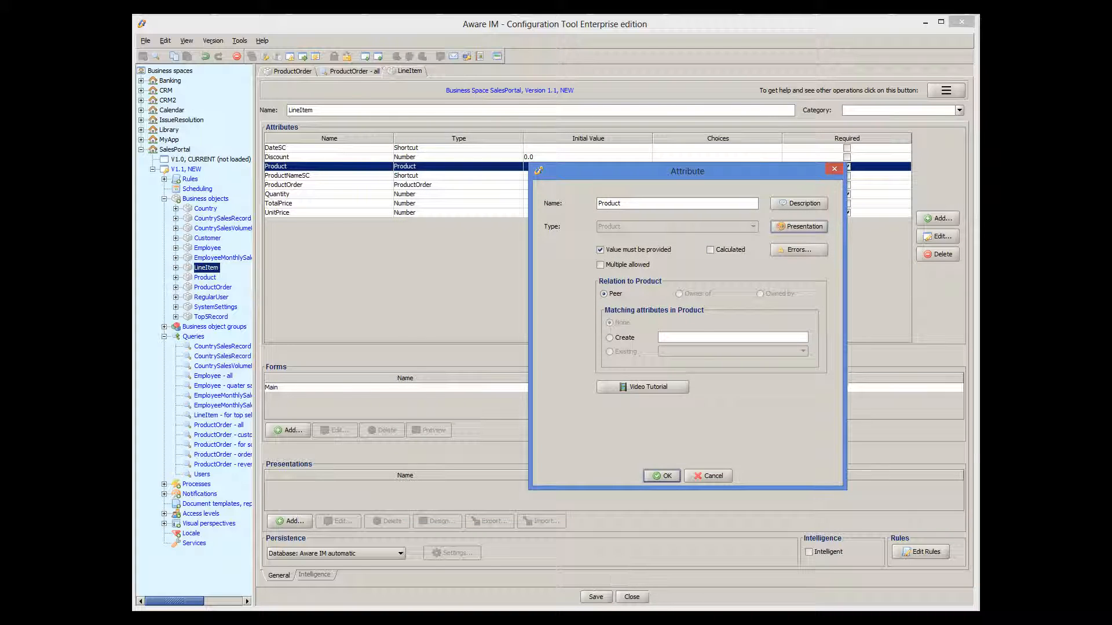
{"action": "left_click", "coordinate": [660, 473]}
{"action": "left_click", "coordinate": [597, 597]}
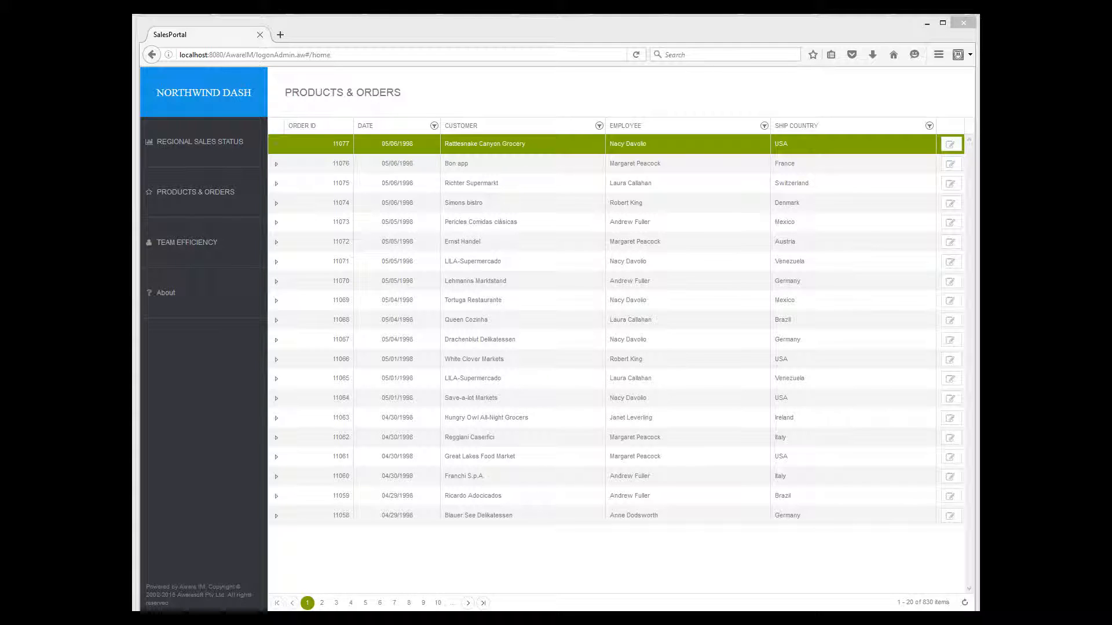
In SalesPortal in the browser, open the first order's tree and expand several line items to check the displayed attributes
{"action": "left_click", "coordinate": [956, 149]}
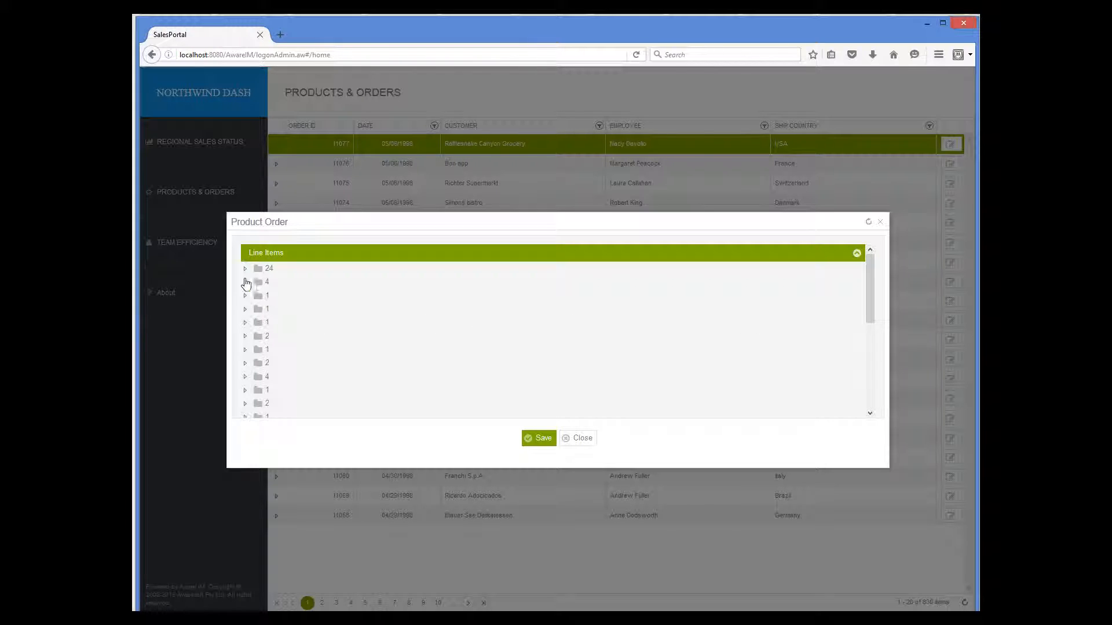
{"action": "left_click", "coordinate": [245, 269]}
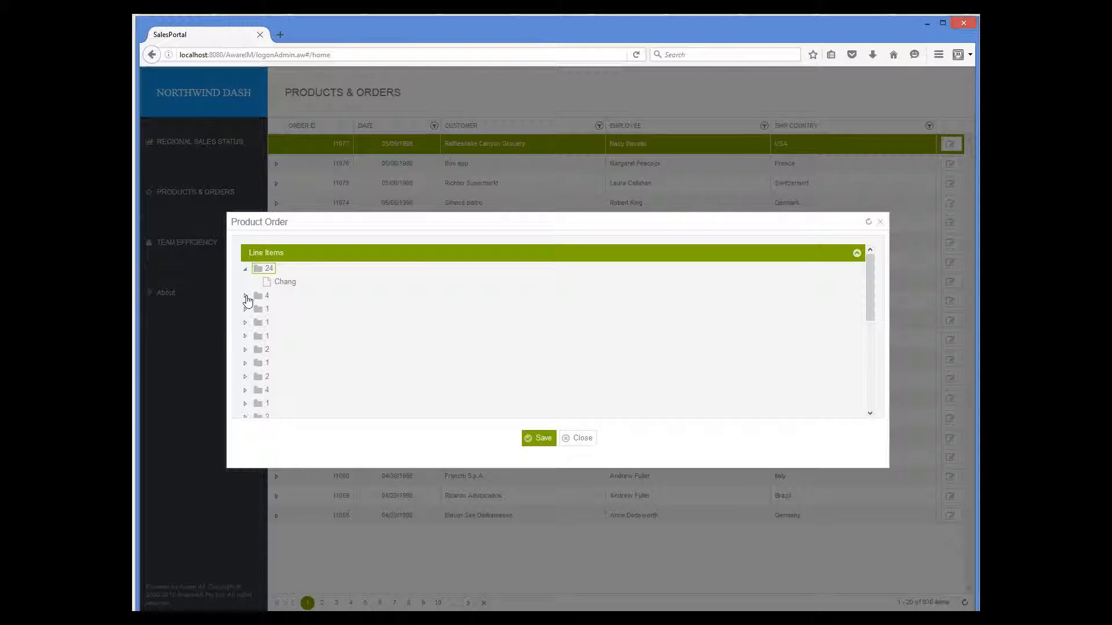
{"action": "left_click", "coordinate": [245, 296]}
{"action": "left_click", "coordinate": [245, 324]}
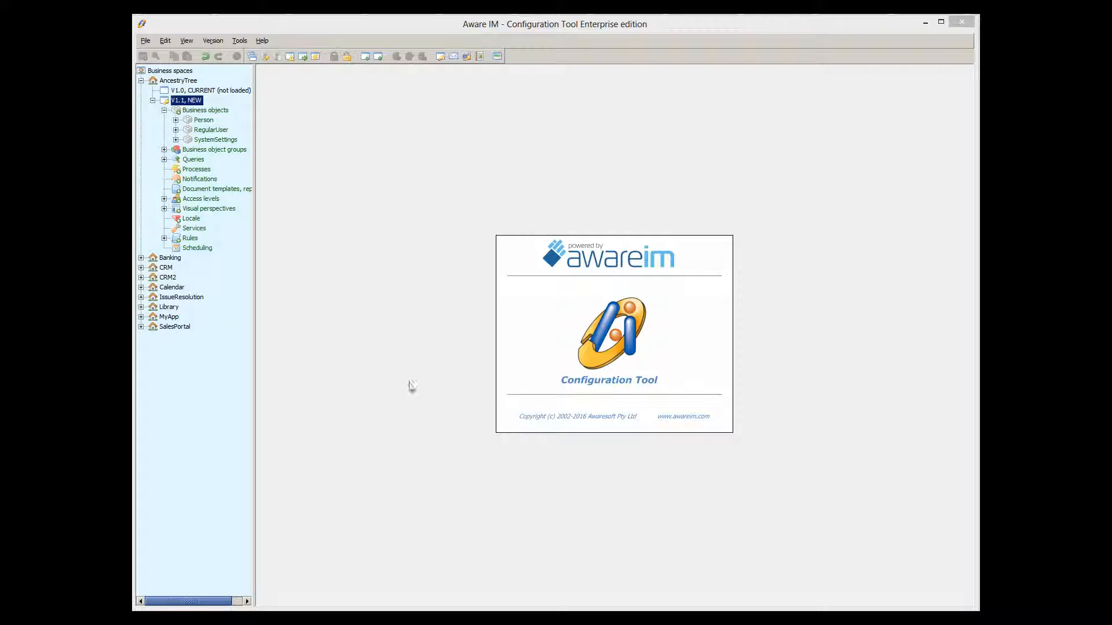
Open AncestryTree's Person business object, and in the AncestryTree web application view the People list and the third and last people's records
{"action": "double_click", "coordinate": [203, 121]}
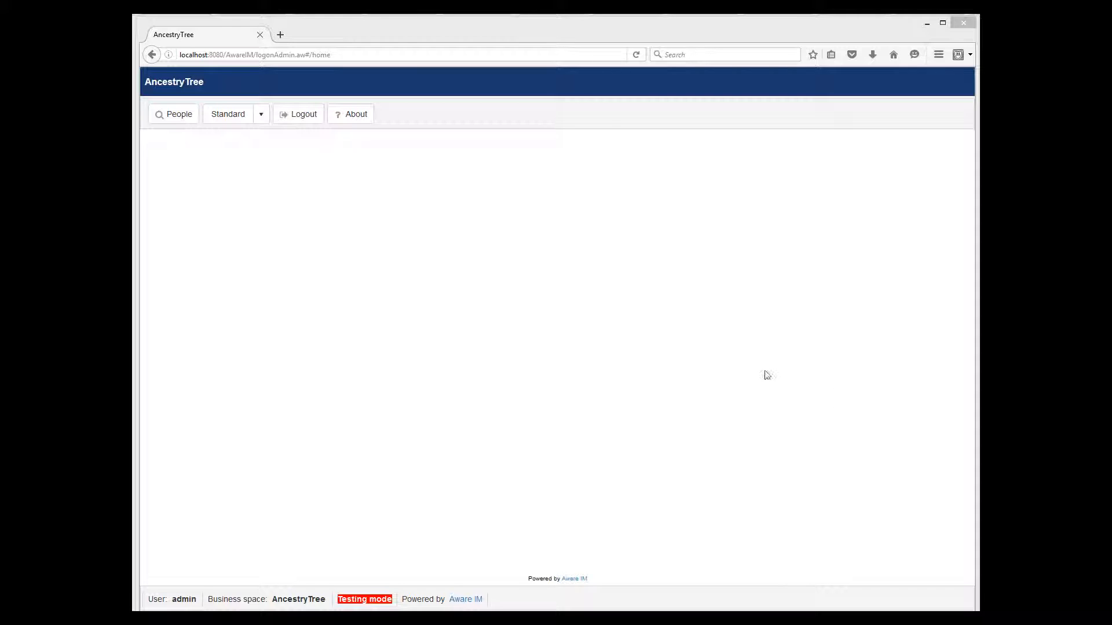
{"action": "left_click", "coordinate": [183, 116]}
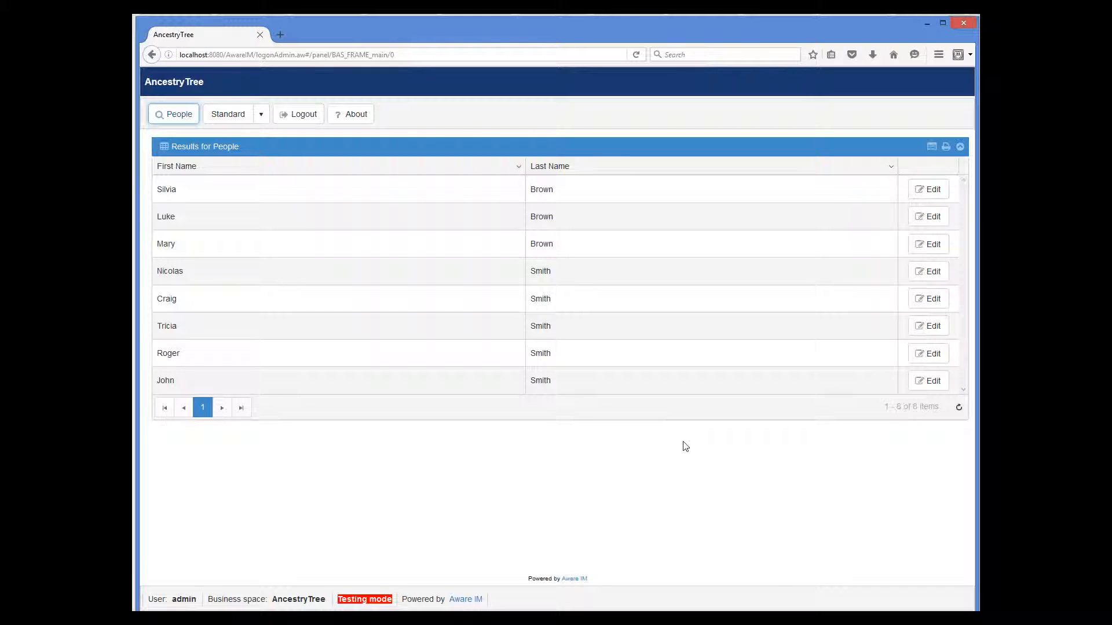
{"action": "left_click", "coordinate": [919, 249]}
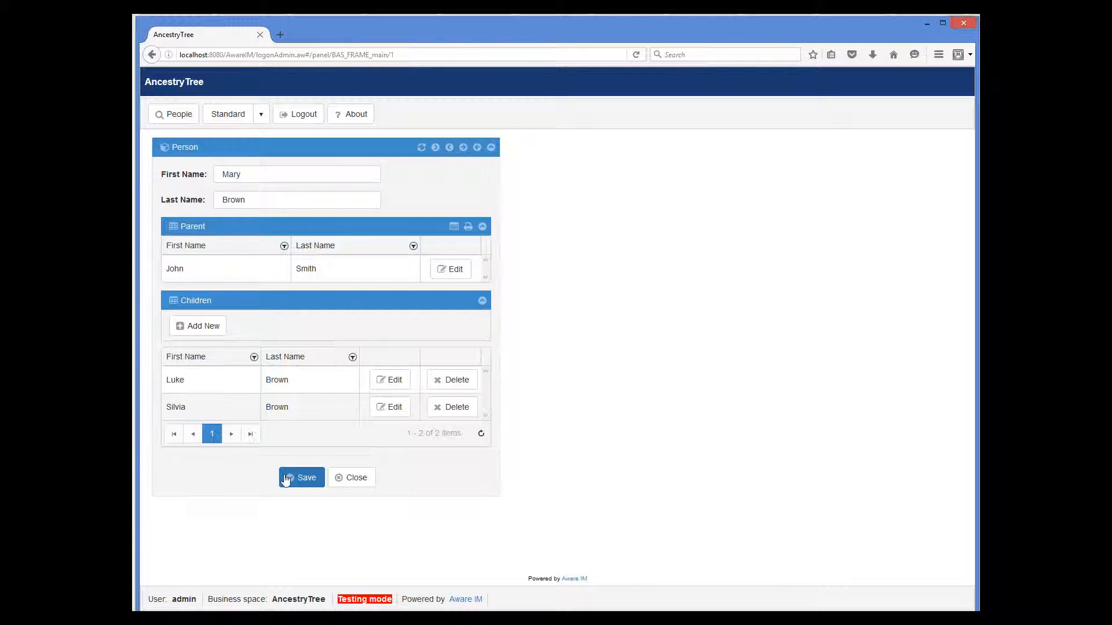
{"action": "left_click", "coordinate": [338, 478]}
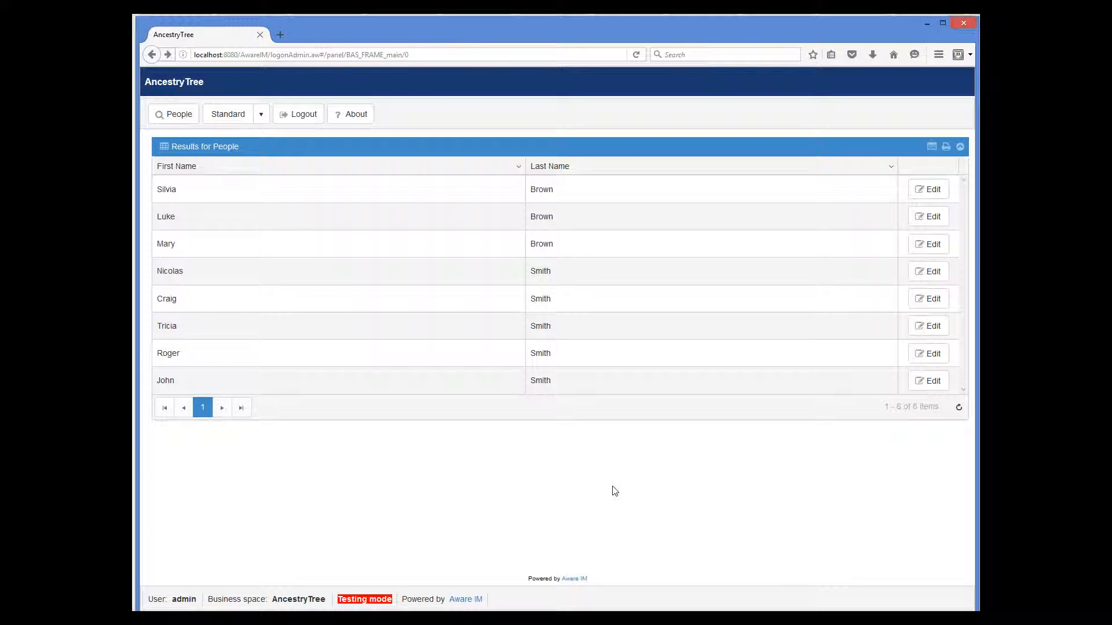
{"action": "left_click", "coordinate": [932, 382]}
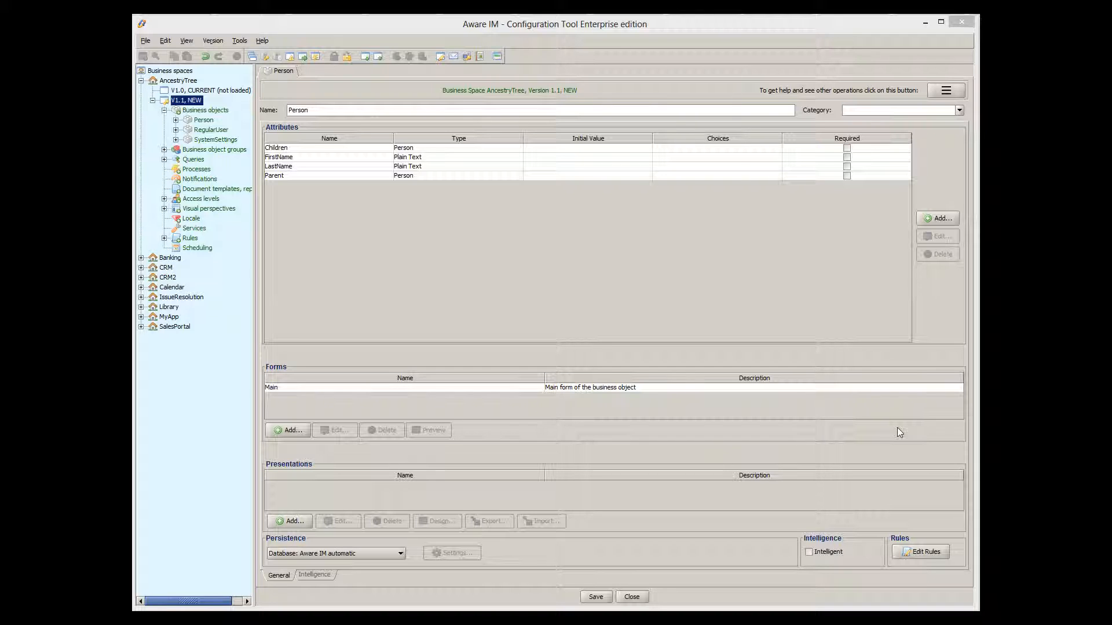
Add a section named Tree with the caption Ancestry Tree to the Person object's Main form
{"action": "double_click", "coordinate": [538, 388]}
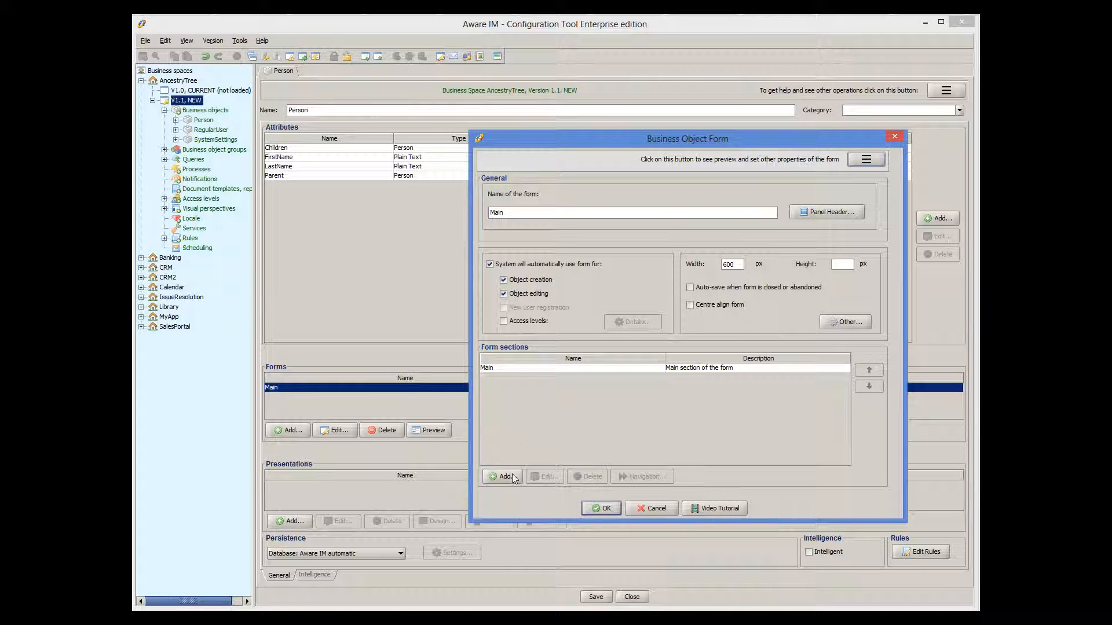
{"action": "left_click", "coordinate": [502, 477]}
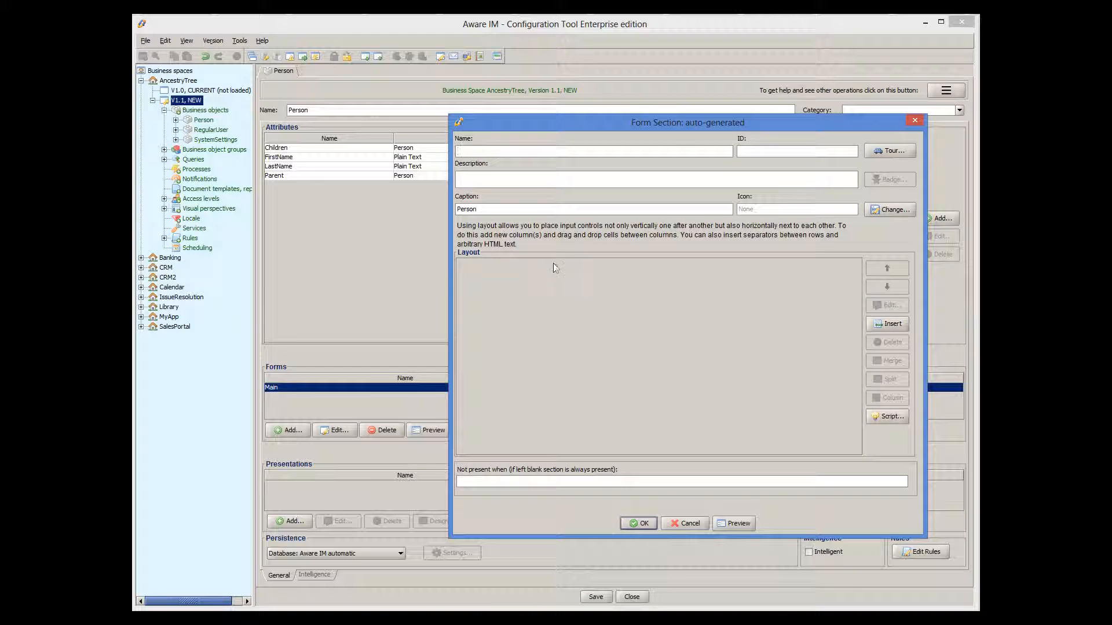
{"action": "type", "text": "Tree"}
{"action": "left_click_drag", "start_coordinate": [488, 209], "coordinate": [435, 198]}
{"action": "type", "text": "Ancestry Tree"}
Insert the Children attribute into the layout of the Tree section
{"action": "left_click", "coordinate": [881, 325]}
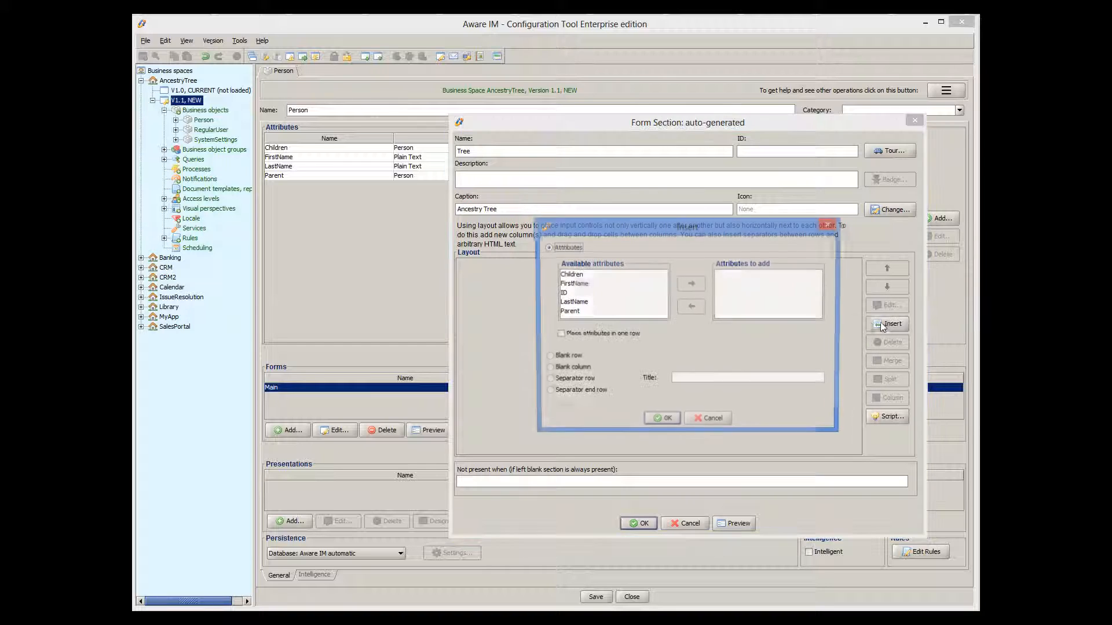
{"action": "left_click", "coordinate": [576, 275]}
{"action": "left_click", "coordinate": [691, 284]}
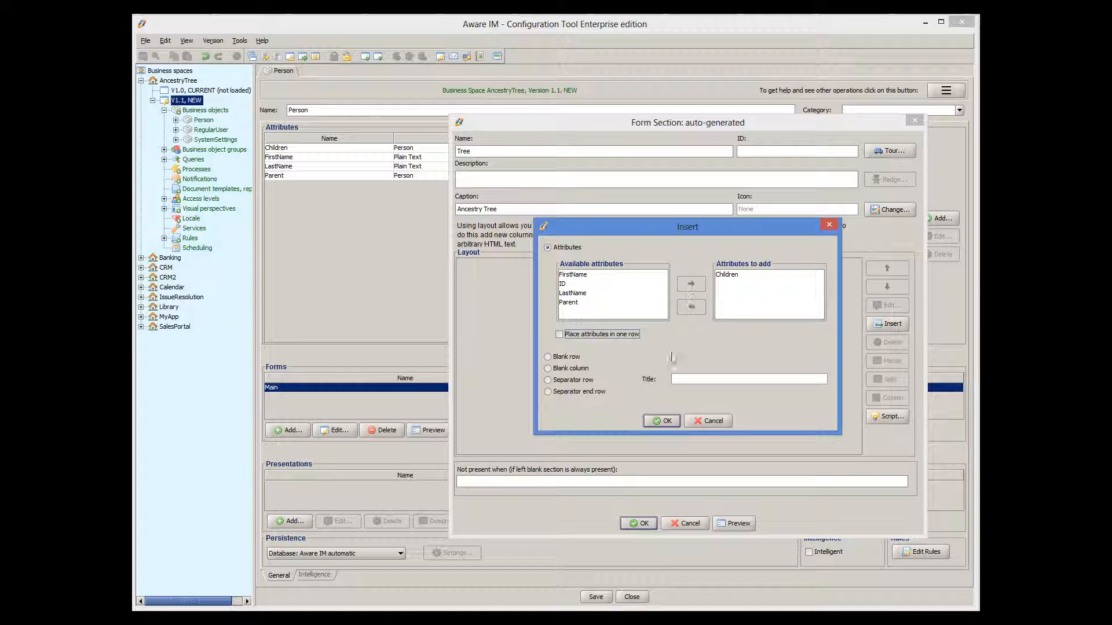
{"action": "left_click", "coordinate": [662, 420]}
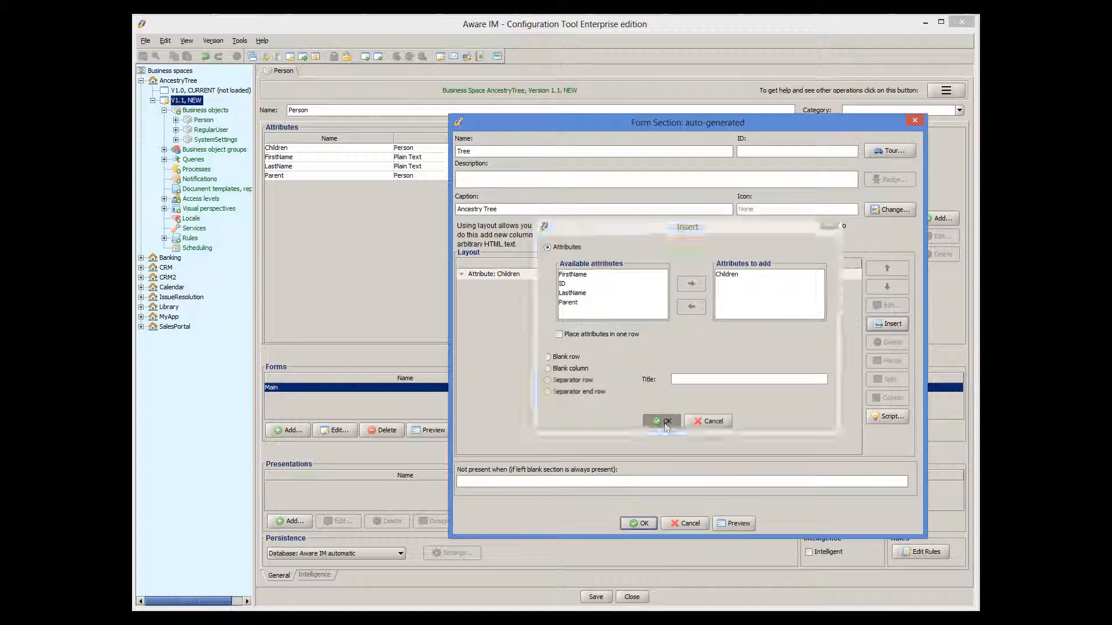
Change the presentation of the Children attribute in the section layout so that it displays as a Tree
{"action": "double_click", "coordinate": [523, 277]}
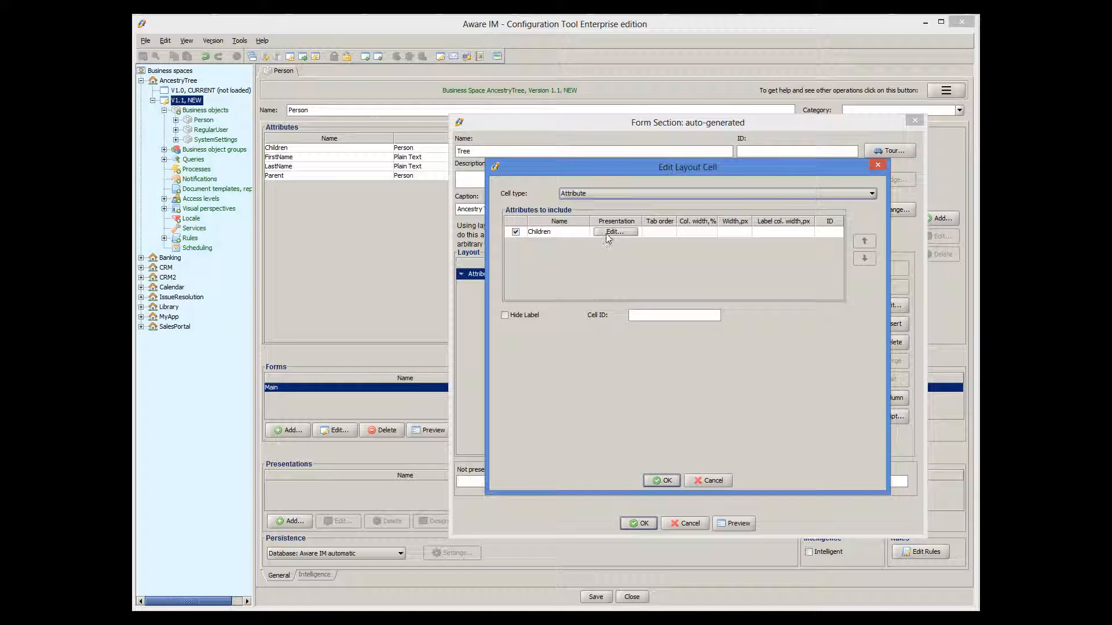
{"action": "left_click", "coordinate": [607, 233]}
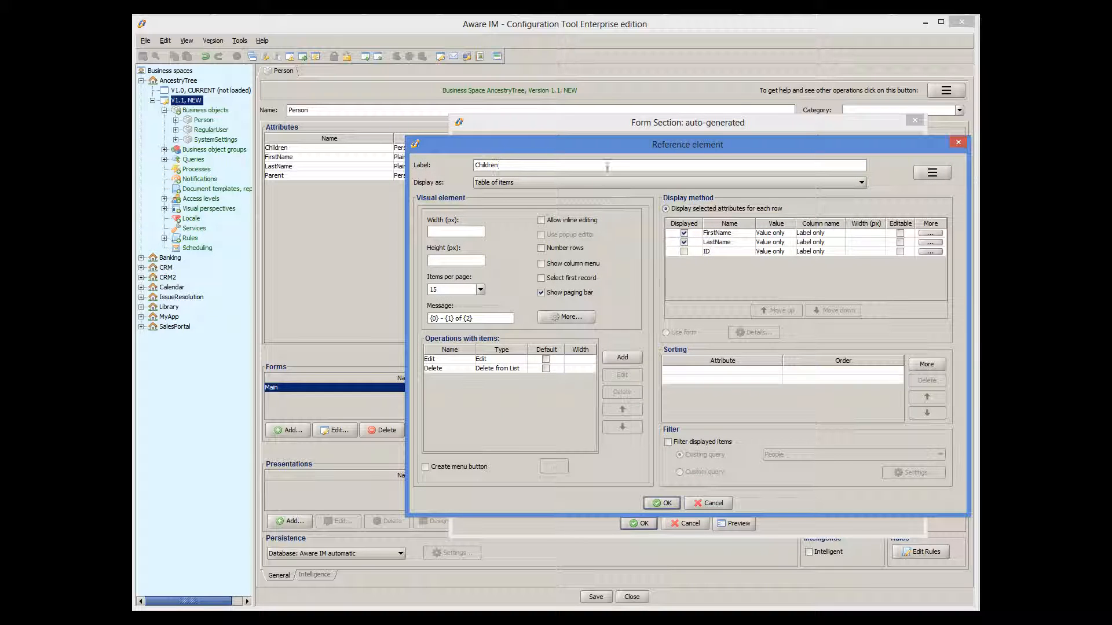
{"action": "left_click", "coordinate": [608, 182]}
{"action": "scroll", "coordinate": [689, 236], "scroll_direction": "down", "scroll_amount": 5}
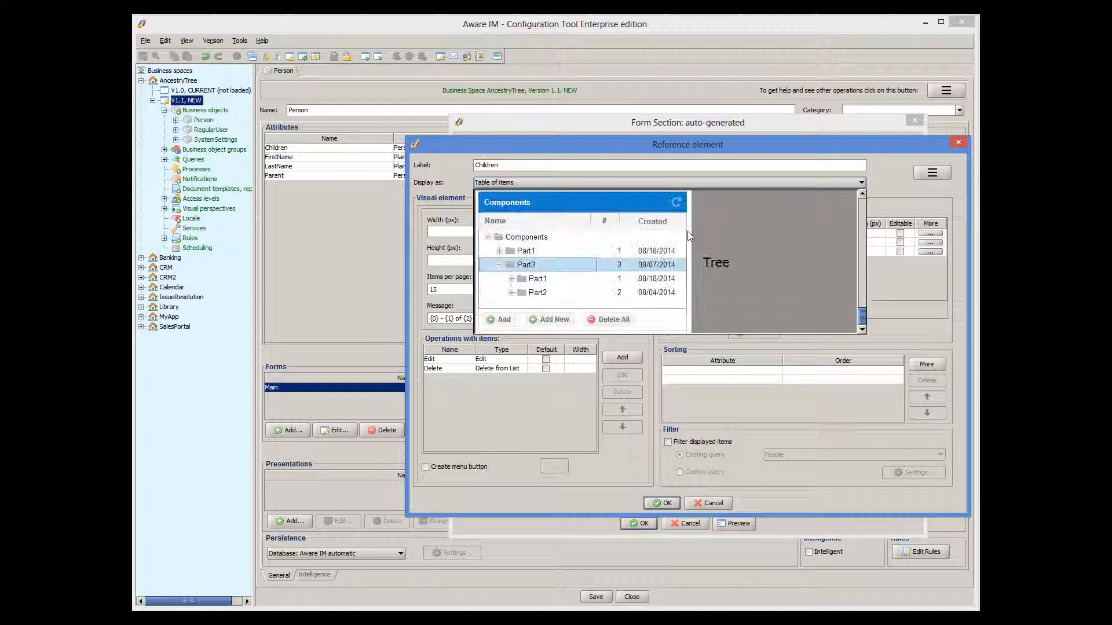
{"action": "left_click", "coordinate": [710, 271]}
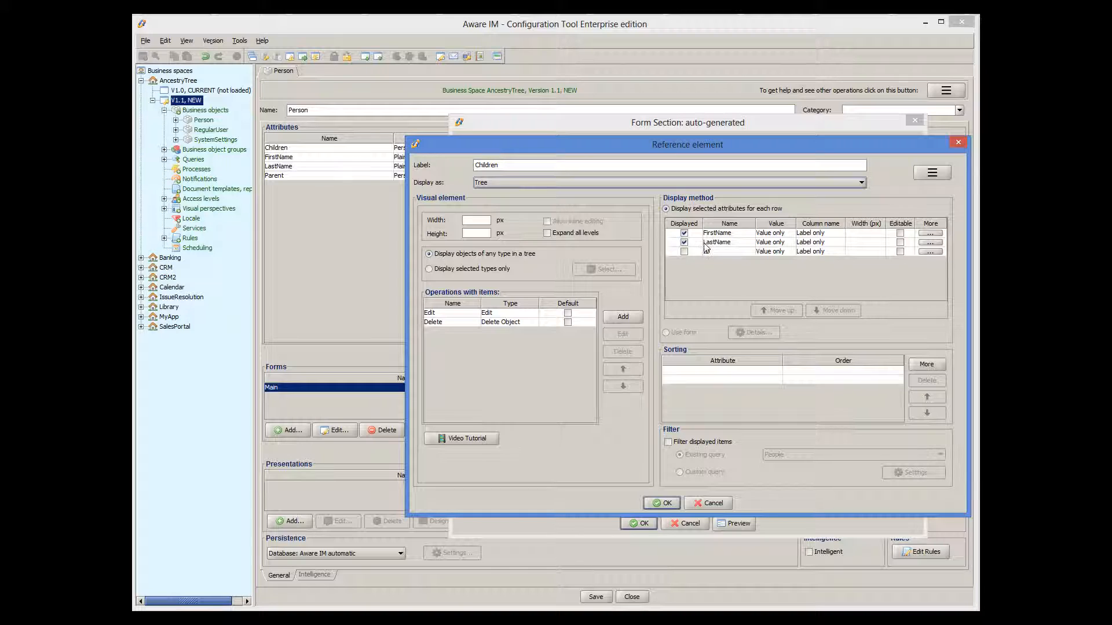
Restrict the Children tree to selected types, including only the Person object with its Children reference and leaving out Parent
{"action": "left_click", "coordinate": [485, 270]}
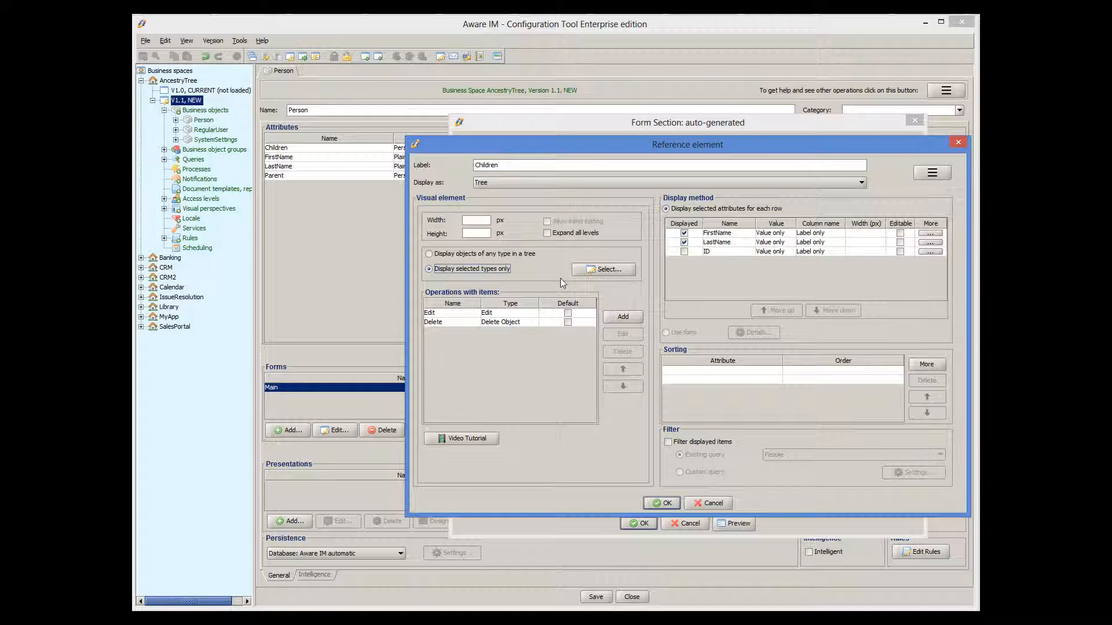
{"action": "left_click", "coordinate": [608, 271]}
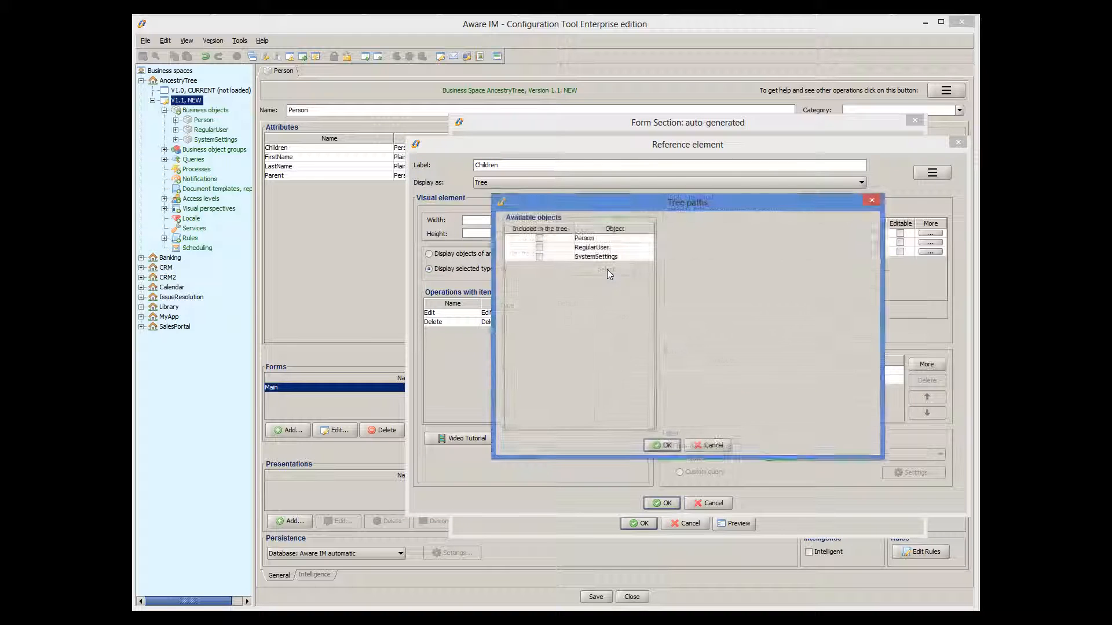
{"action": "left_click", "coordinate": [540, 239]}
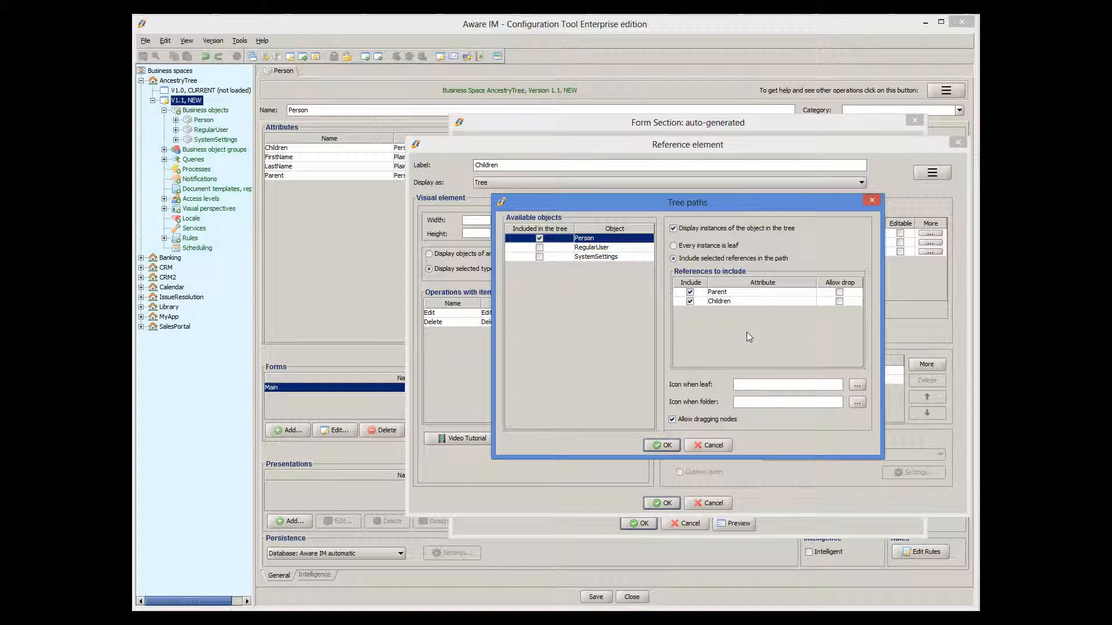
{"action": "left_click", "coordinate": [690, 291]}
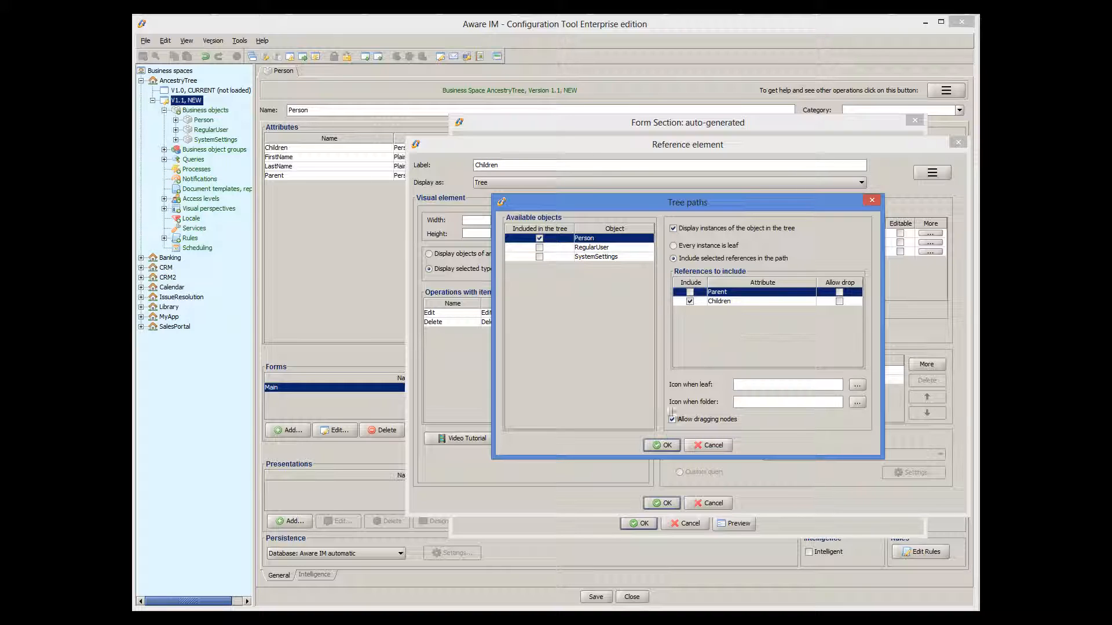
{"action": "left_click", "coordinate": [665, 445]}
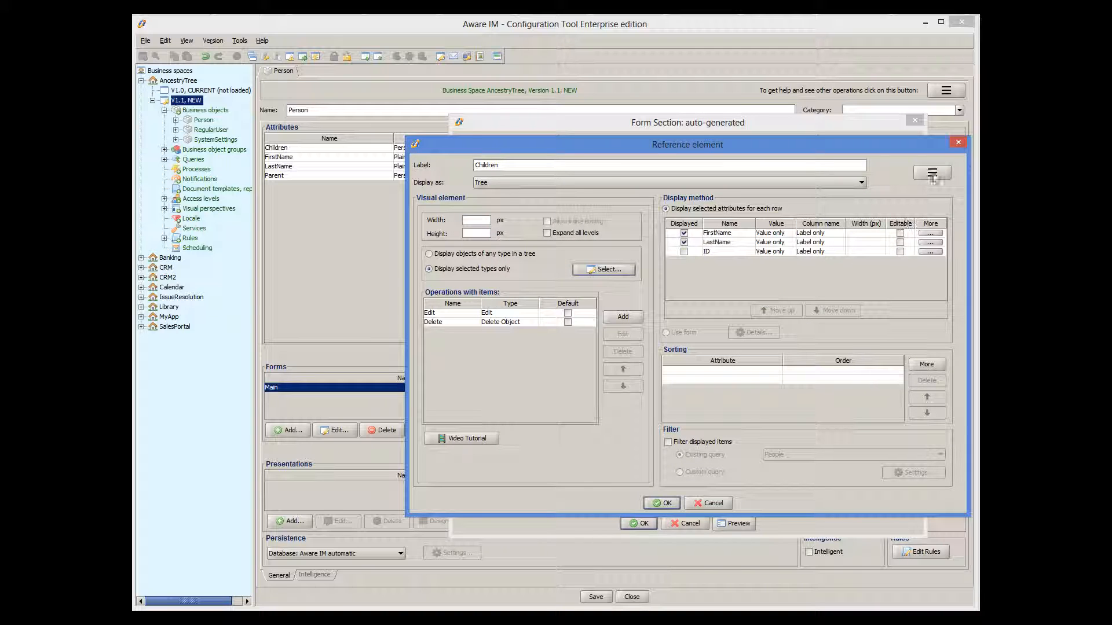
Set the Children tree's panel header to No header, and accept the changes to the Tree section and the Main form
{"action": "left_click", "coordinate": [940, 174]}
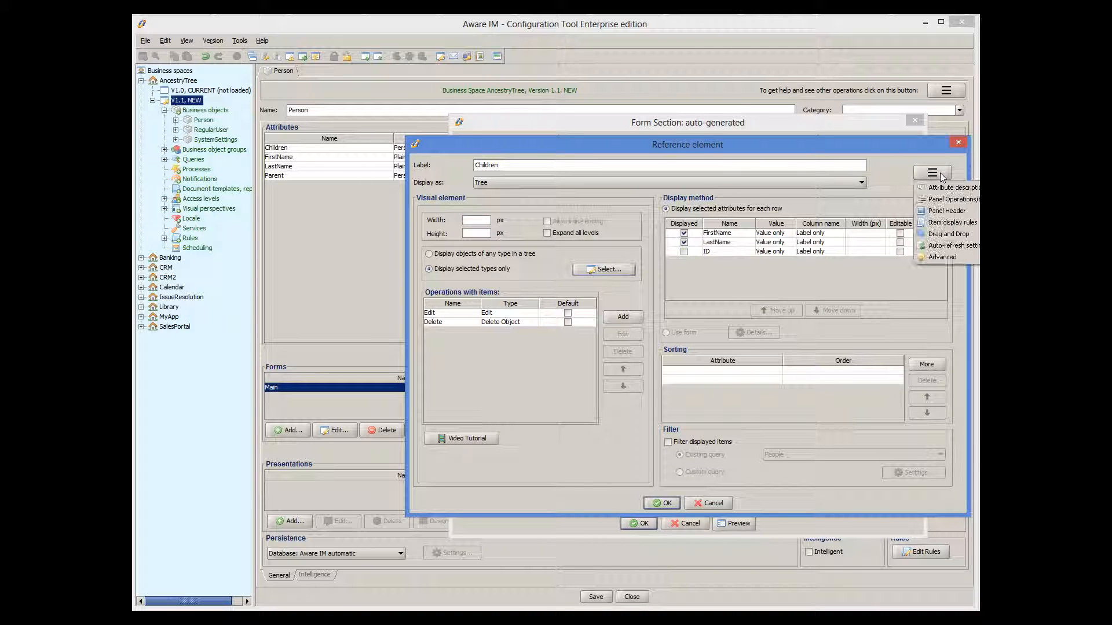
{"action": "left_click", "coordinate": [951, 212]}
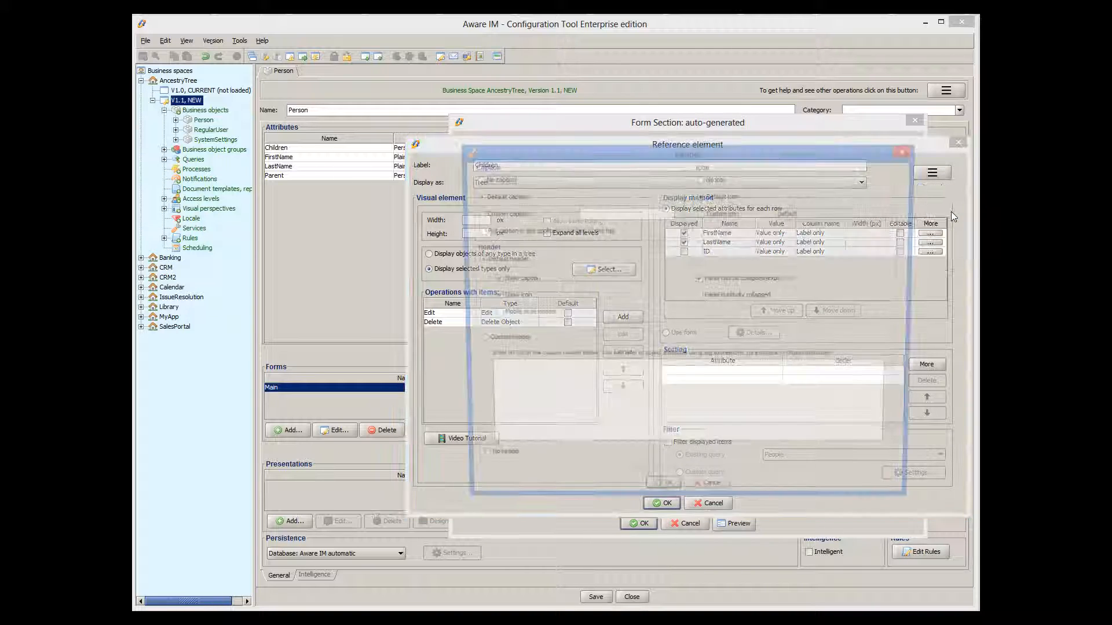
{"action": "left_click", "coordinate": [505, 464]}
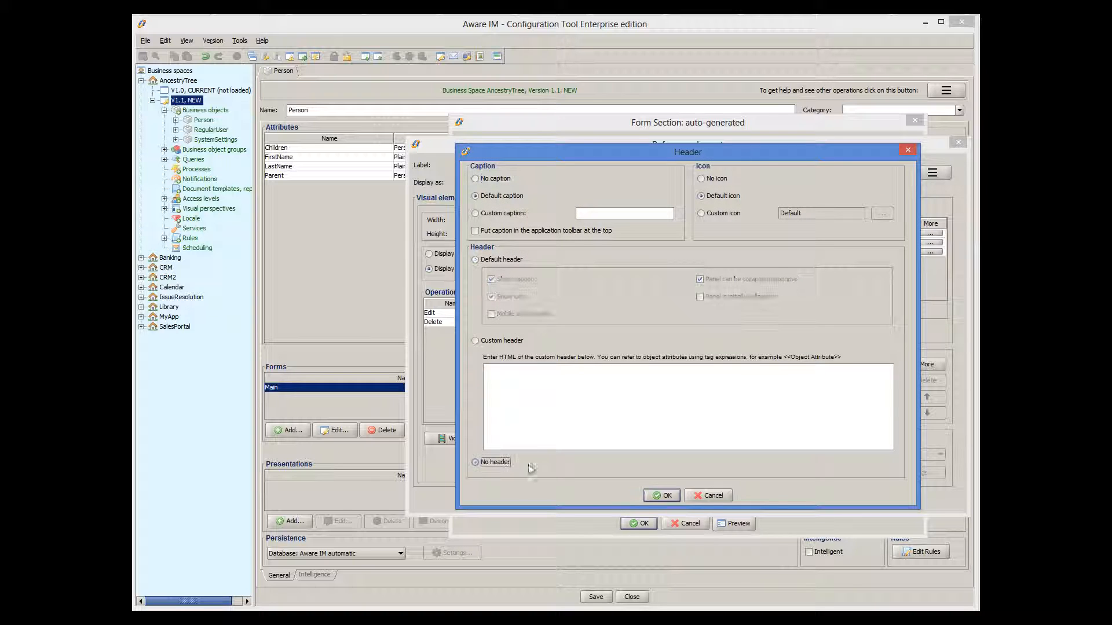
{"action": "left_click", "coordinate": [662, 496]}
{"action": "left_click", "coordinate": [659, 505]}
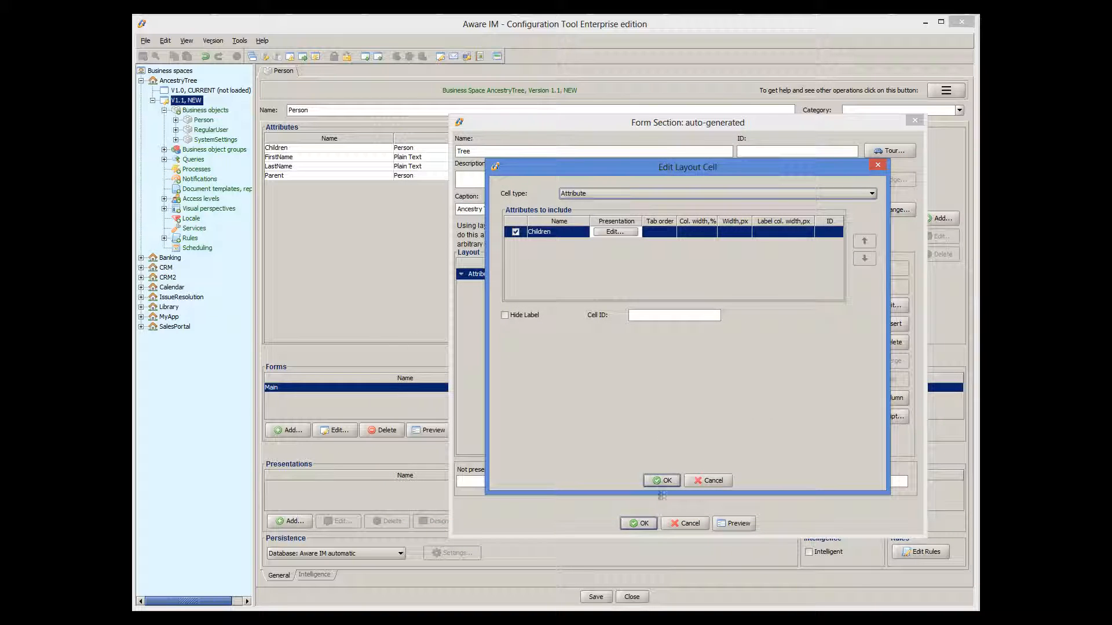
{"action": "left_click", "coordinate": [662, 482]}
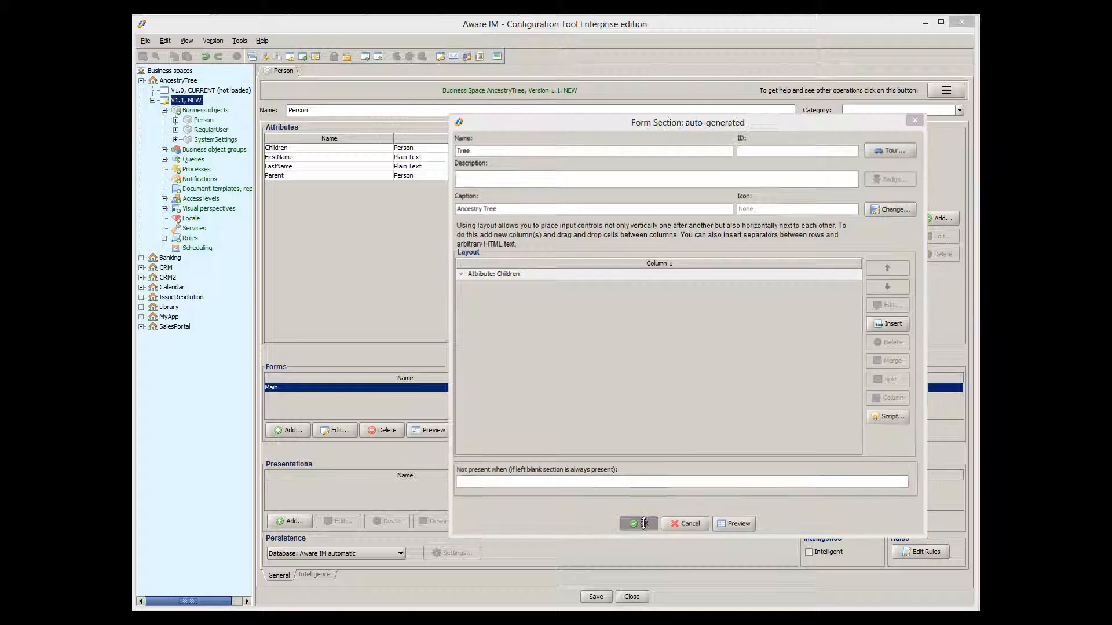
{"action": "left_click", "coordinate": [645, 523]}
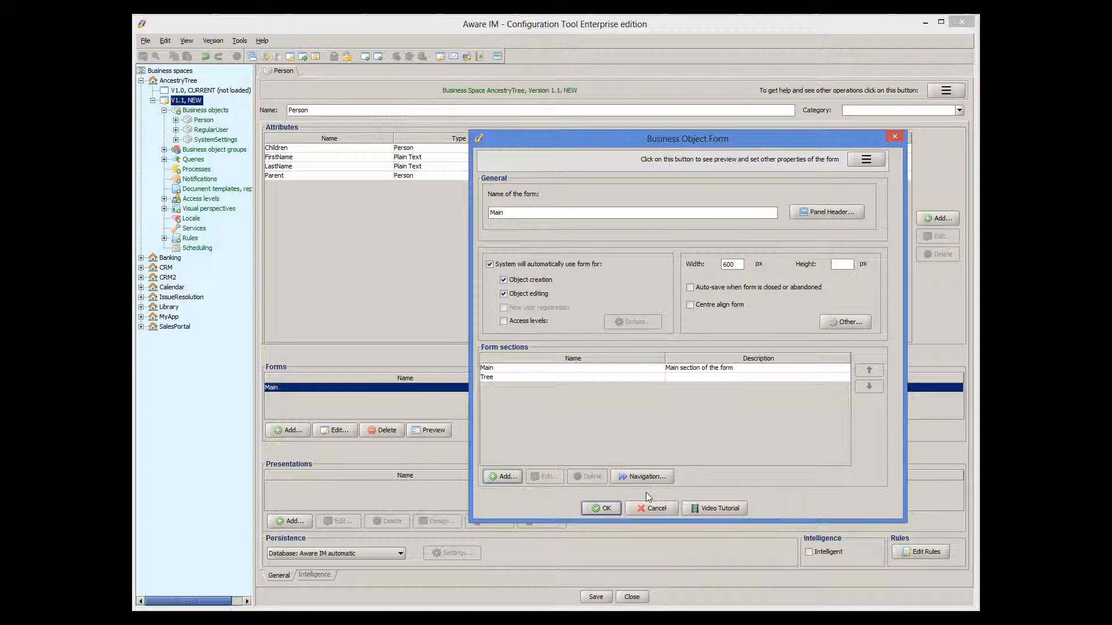
{"action": "left_click", "coordinate": [600, 508]}
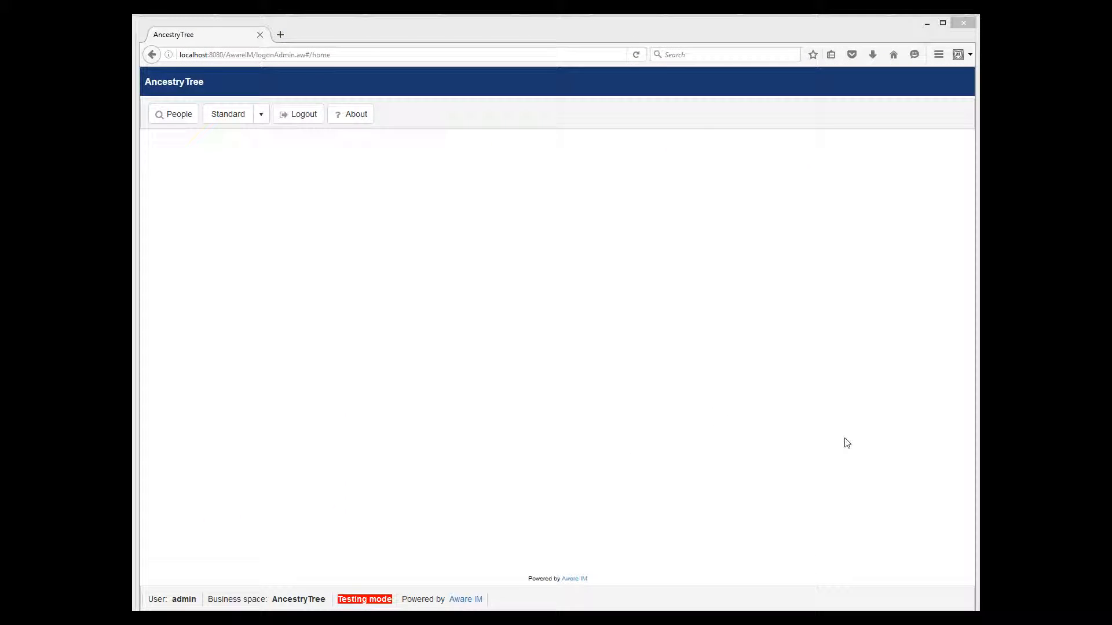
In the AncestryTree application in the browser, open the last person in the People results and expand both top-level children in the Ancestry Tree
{"action": "left_click", "coordinate": [168, 117]}
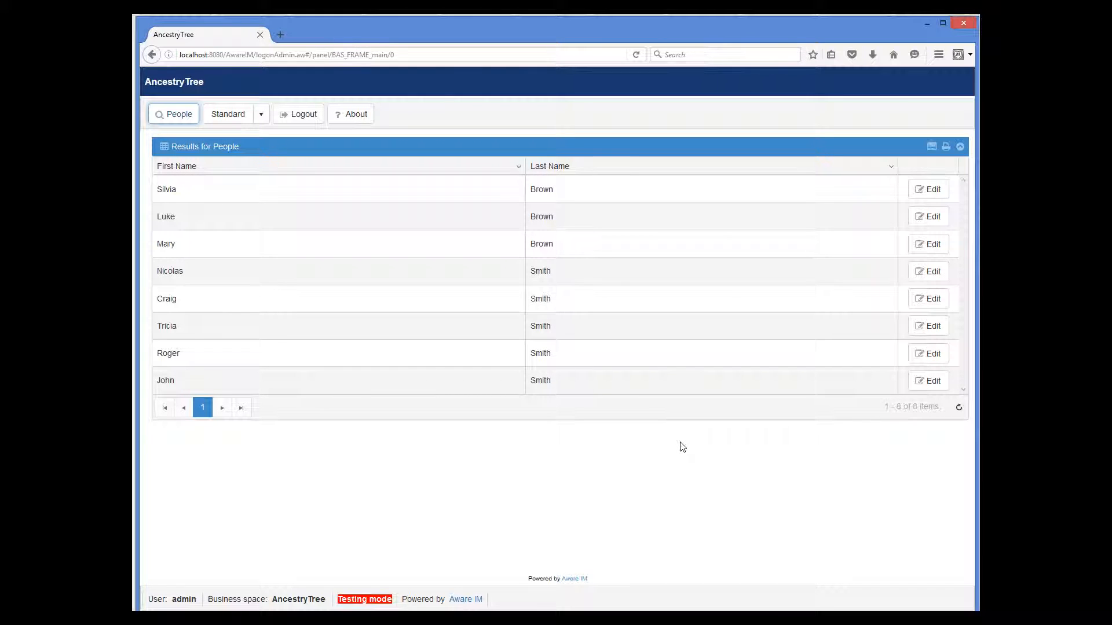
{"action": "left_click", "coordinate": [929, 381]}
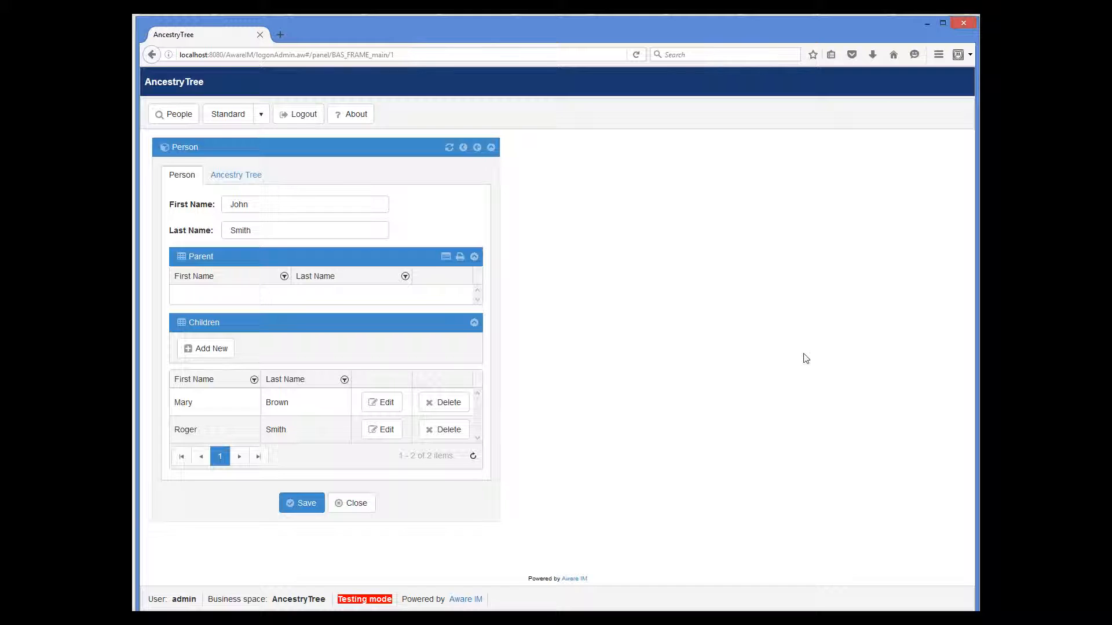
{"action": "left_click", "coordinate": [253, 183]}
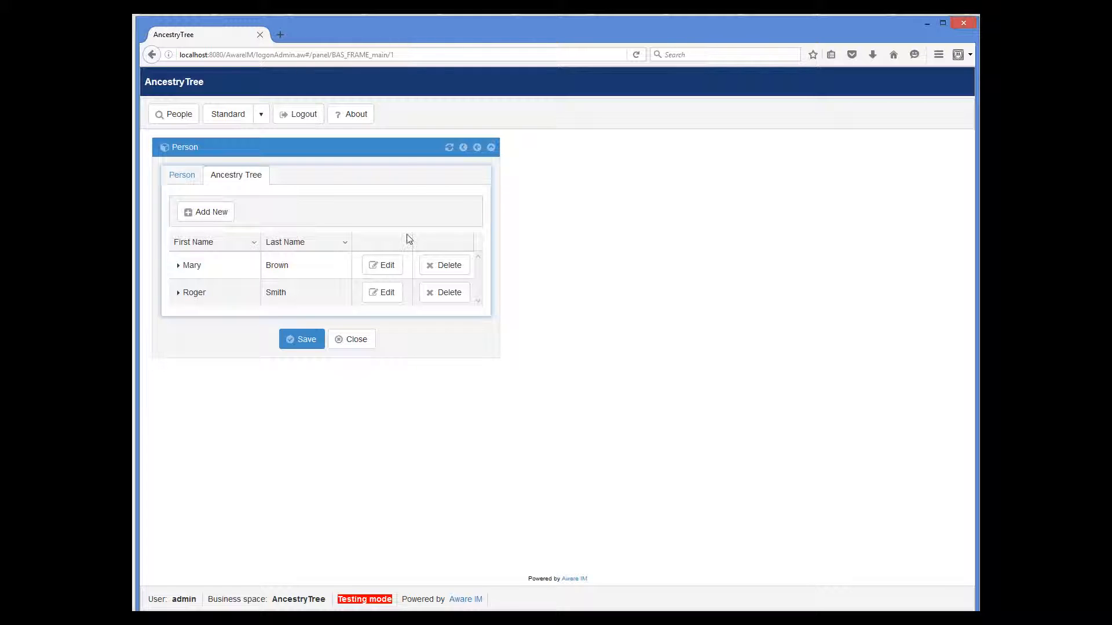
{"action": "left_click", "coordinate": [178, 266]}
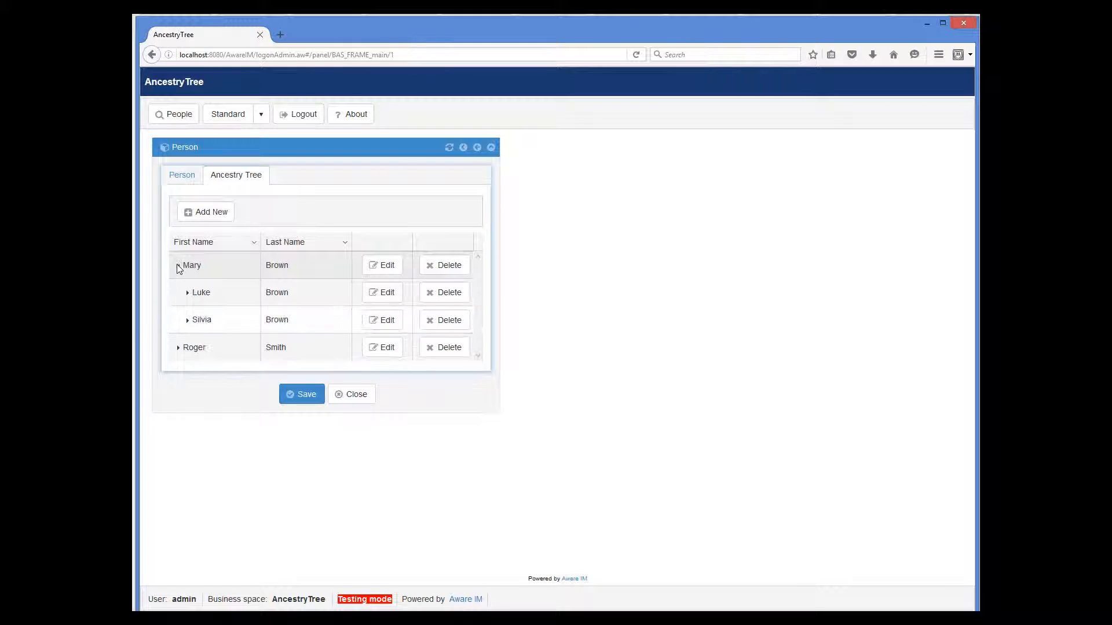
{"action": "left_click", "coordinate": [179, 348]}
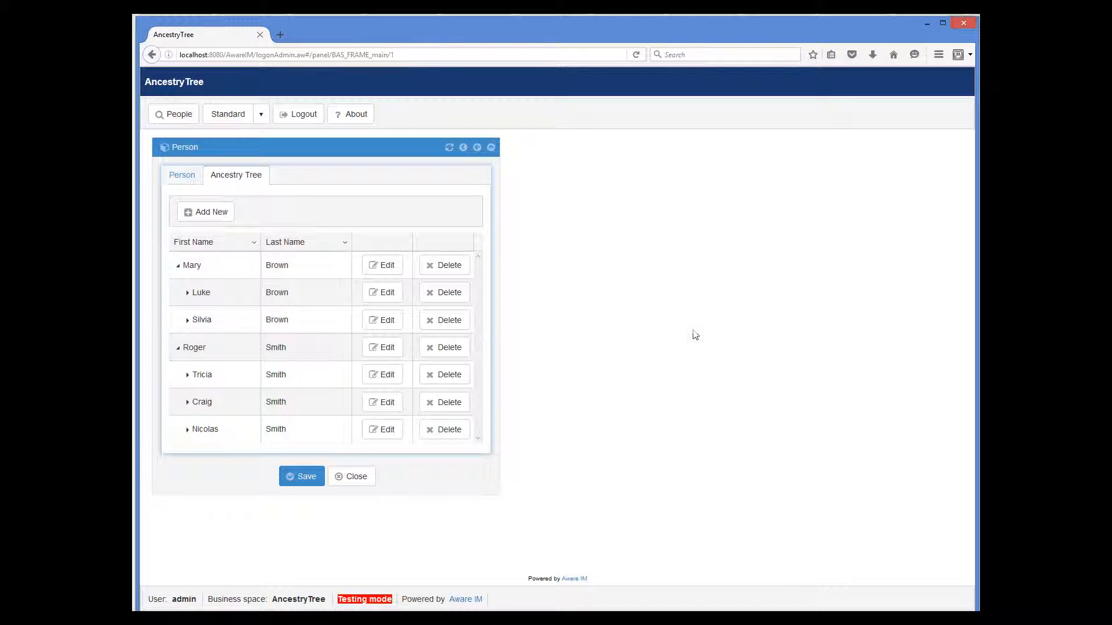